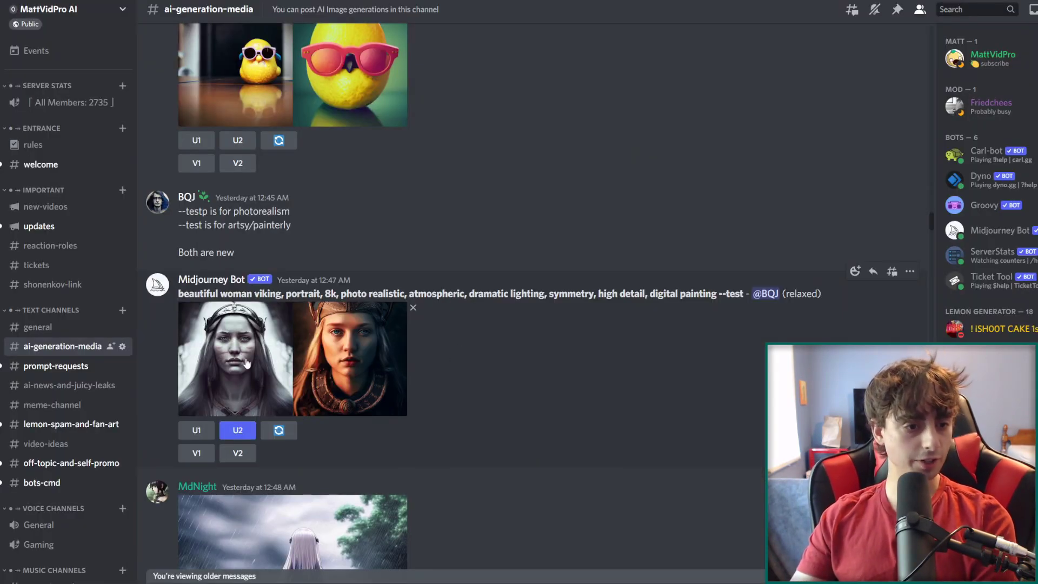
Step: Enlarge the Midjourney viking-woman portrait to full size
click(244, 360)
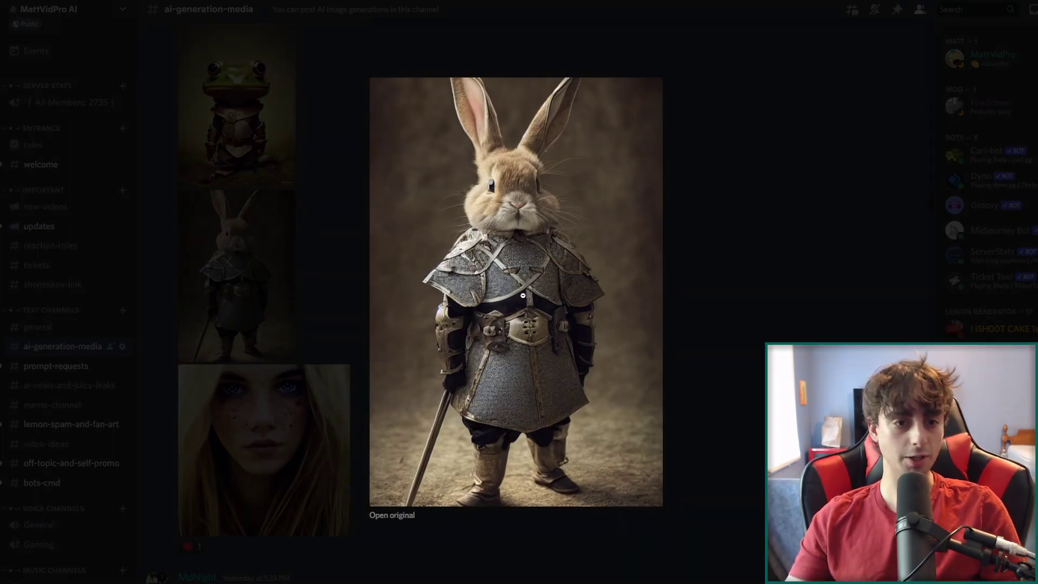
Step: Close the full-size armored rabbit knight image
click(351, 323)
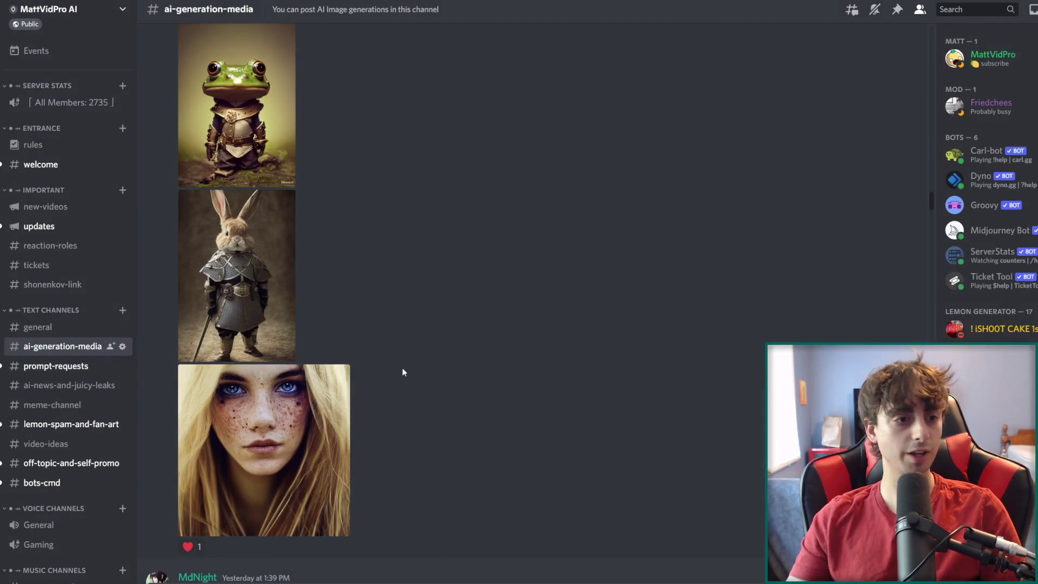
Step: Scroll up, enlarge the frog image, then close the full-size dragon viewer
scroll(280, 285, up, 3)
click(280, 284)
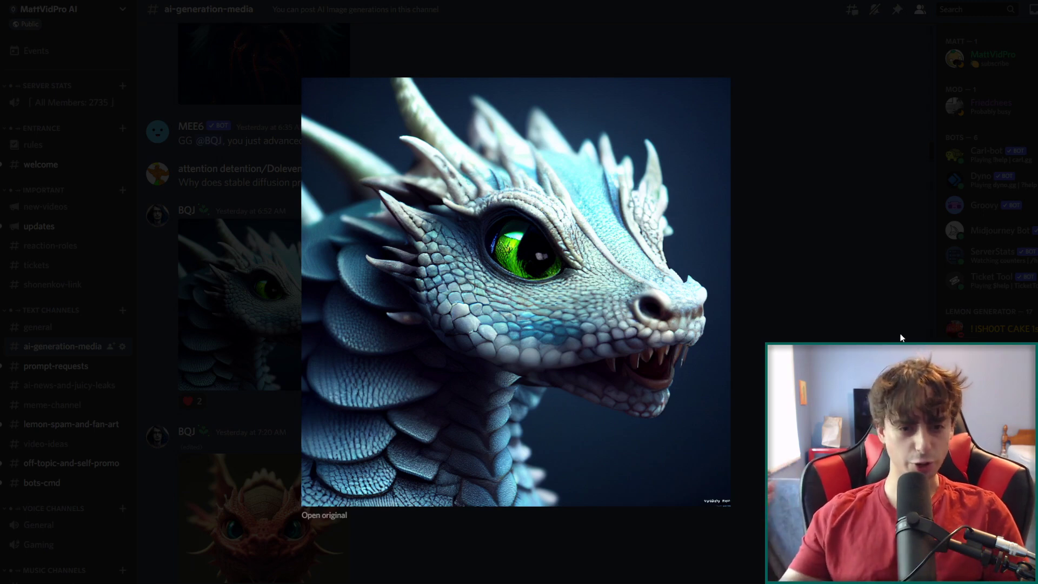
click(699, 411)
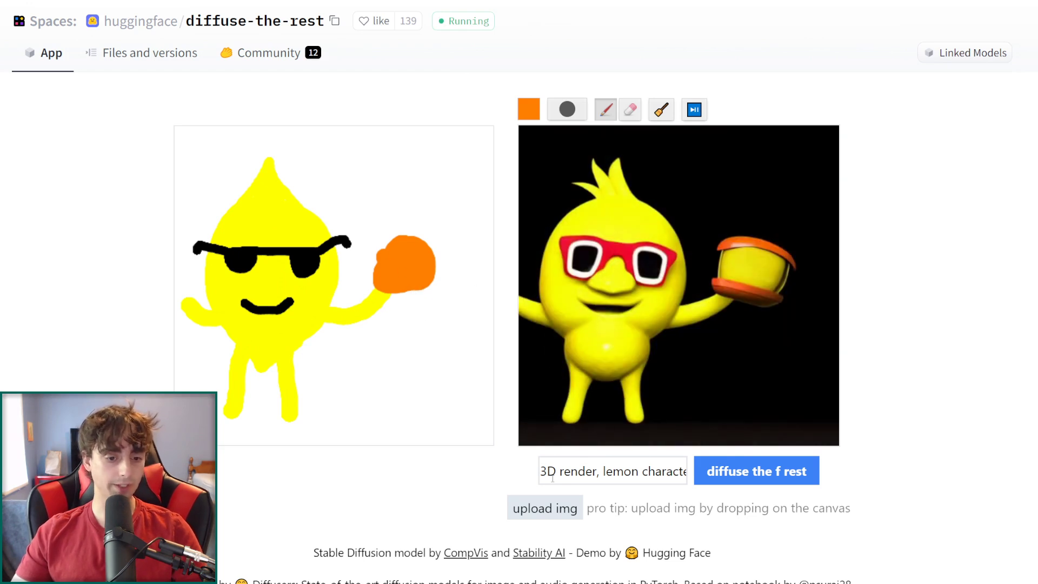
Step: Highlight the lemon prompt text to read it, then deselect it
drag(540, 471, 717, 473)
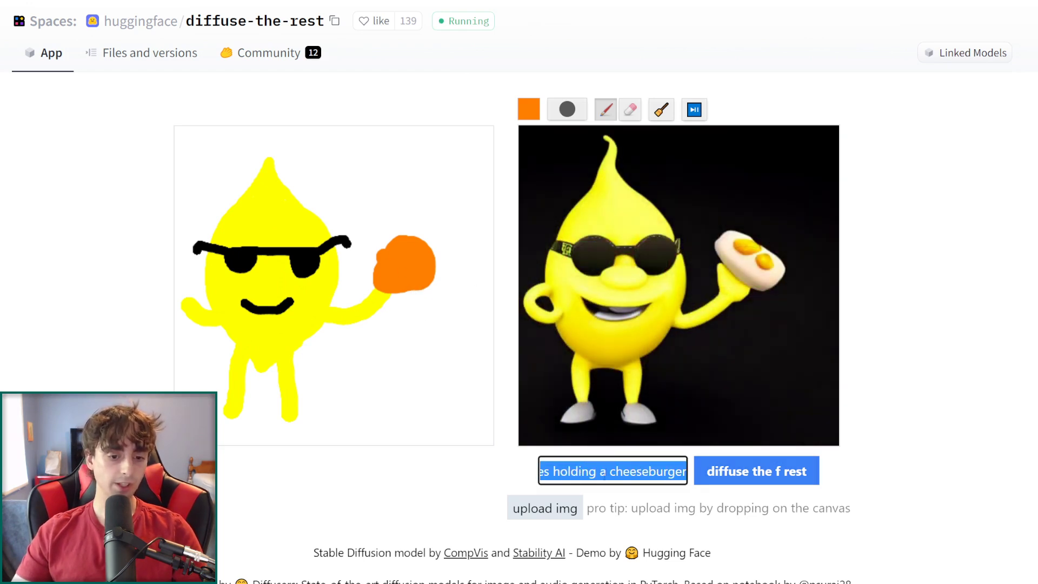
click(608, 473)
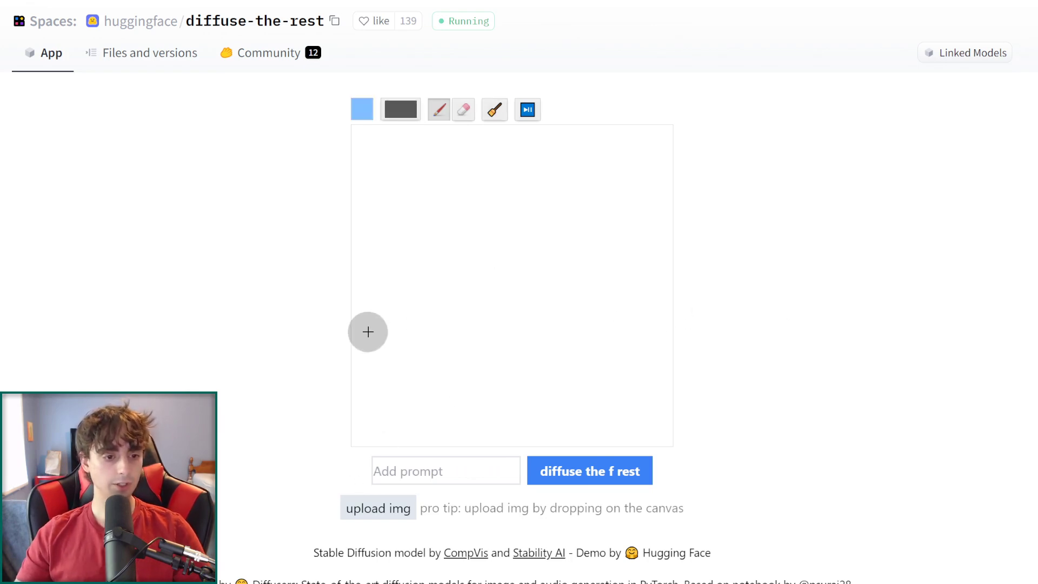
Step: Paint the whole canvas solid blue
drag(366, 331, 670, 321)
mouse_move(357, 381)
mouse_down()
mouse_move(556, 382)
mouse_move(669, 362)
mouse_up()
mouse_move(327, 330)
mouse_down()
mouse_move(358, 350)
mouse_move(658, 422)
mouse_move(670, 443)
mouse_up()
mouse_move(657, 325)
mouse_down()
mouse_move(283, 271)
mouse_move(330, 301)
mouse_up()
mouse_move(215, 255)
mouse_down()
mouse_move(676, 206)
mouse_move(607, 127)
mouse_move(387, 121)
mouse_up()
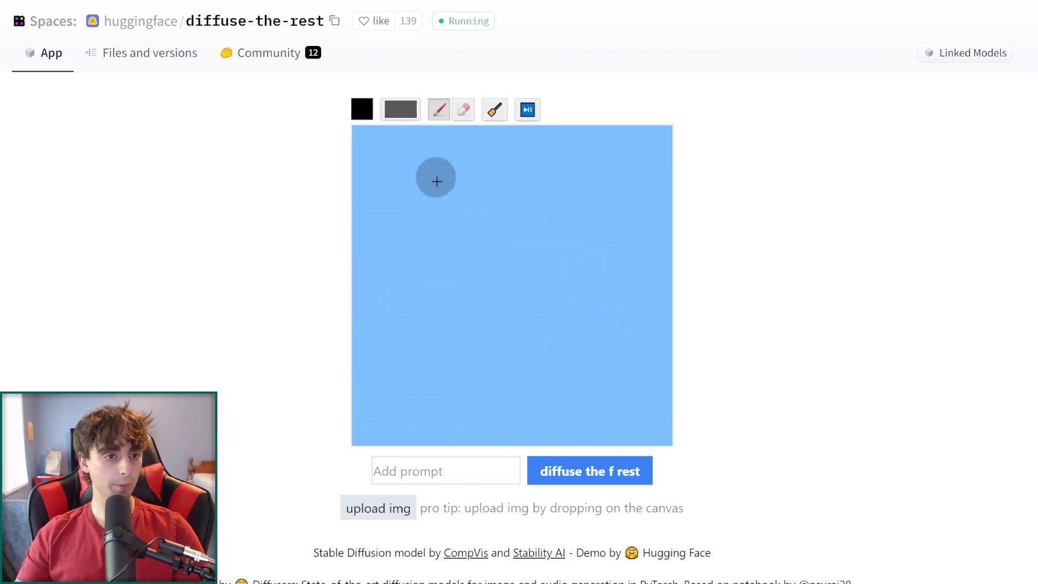
Step: Draw a grey pan across the lower canvas with a thick brush
click(366, 112)
click(359, 152)
click(395, 112)
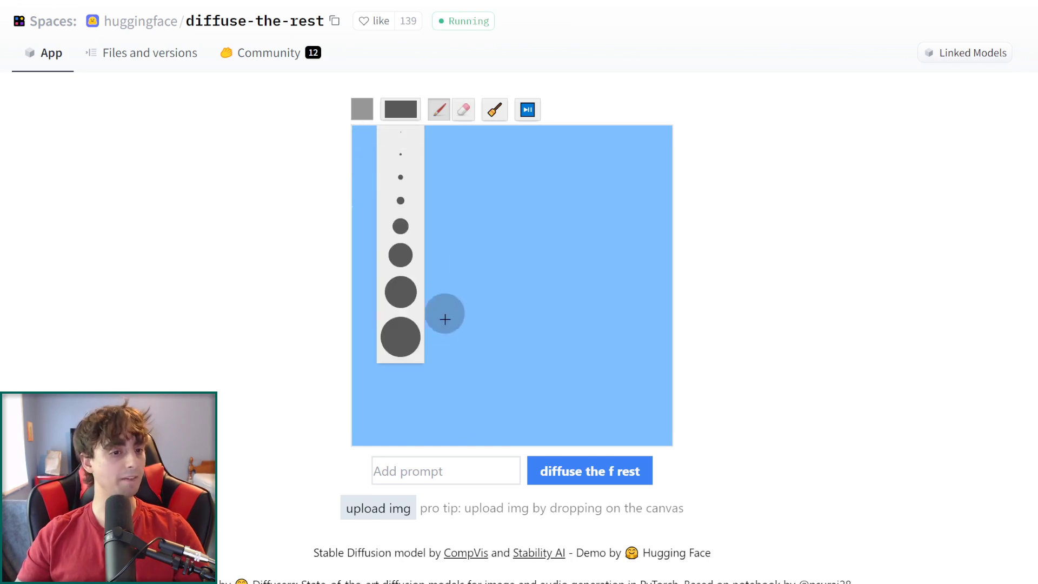
click(408, 239)
mouse_move(389, 346)
mouse_down()
mouse_move(561, 352)
mouse_move(563, 332)
mouse_move(416, 338)
mouse_move(431, 358)
mouse_move(491, 342)
mouse_move(492, 332)
mouse_move(691, 349)
mouse_up()
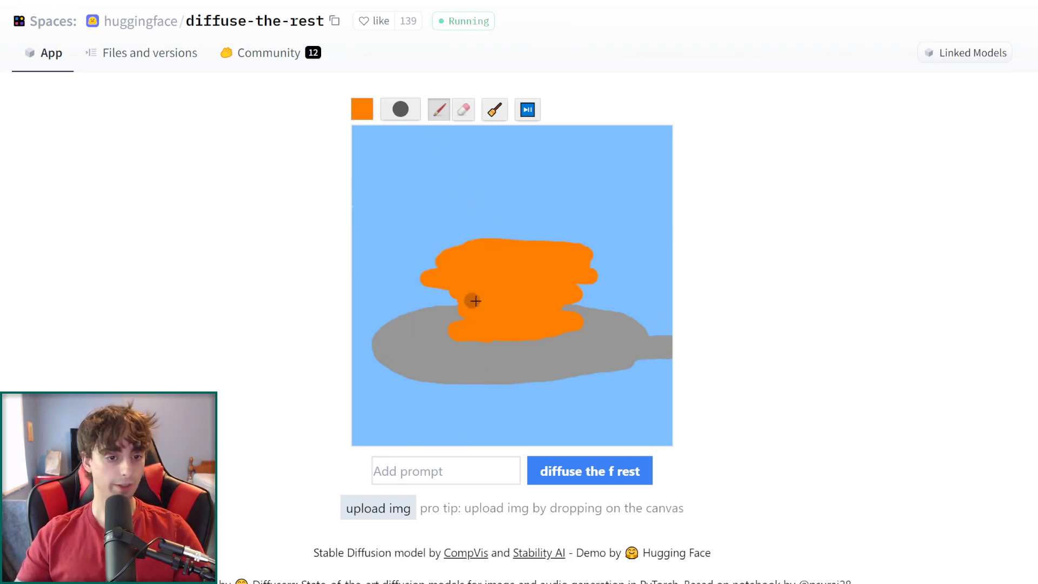
Step: Paint orange pancakes in the pan and prompt 'professional photography, a stack of pancakes in a pan against a blue background'
mouse_move(475, 300)
mouse_down()
mouse_move(439, 327)
mouse_move(539, 339)
mouse_move(507, 348)
mouse_up()
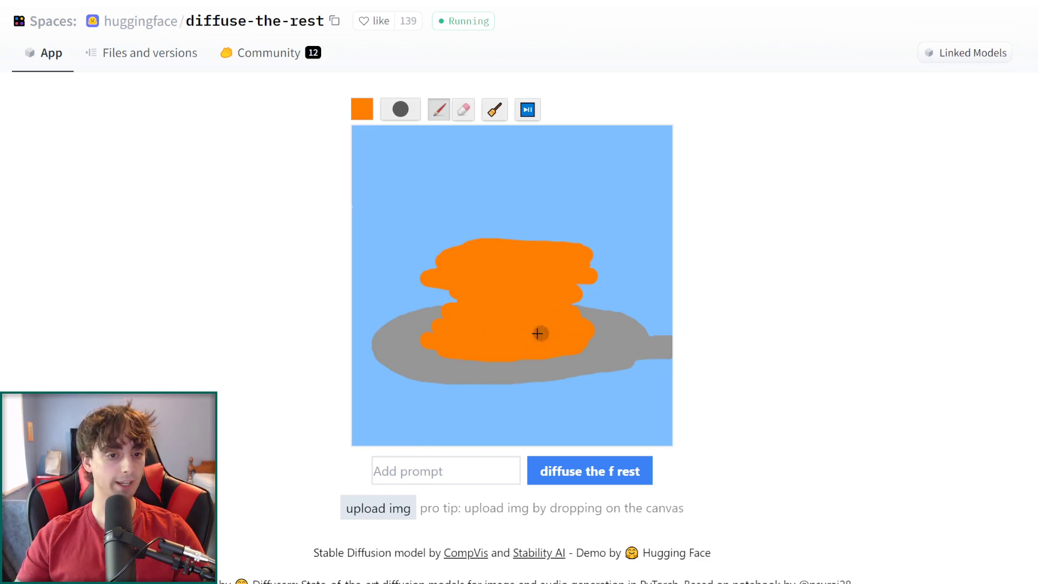
click(503, 470)
text(profess)
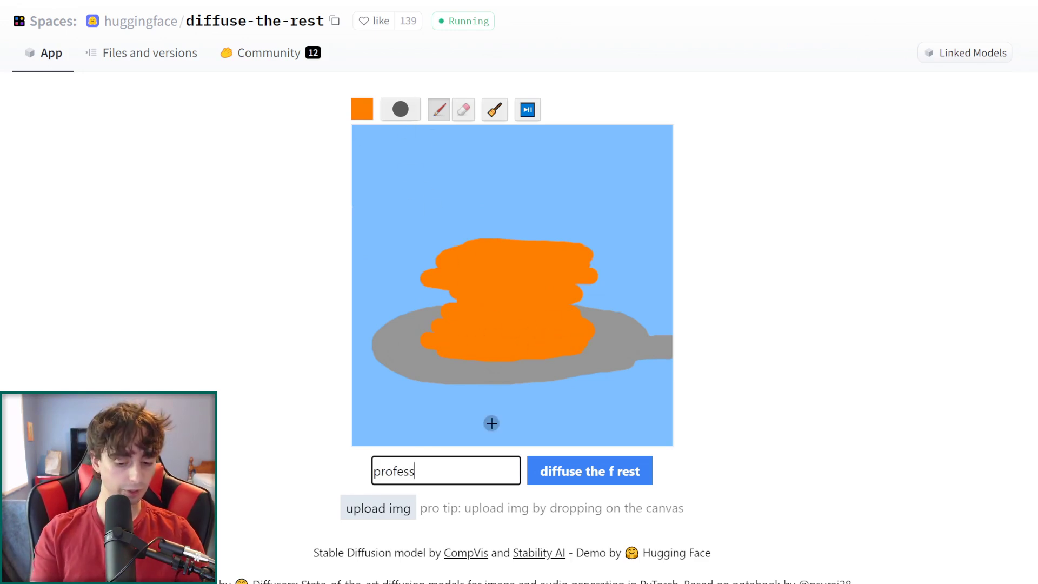
text(ional photography, a stac)
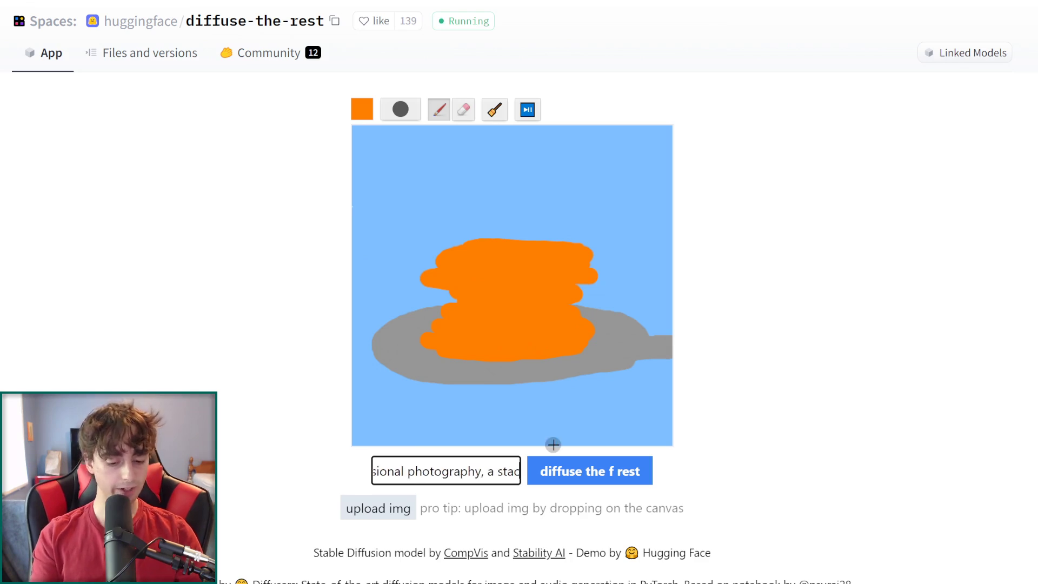
text(k of pancakes in)
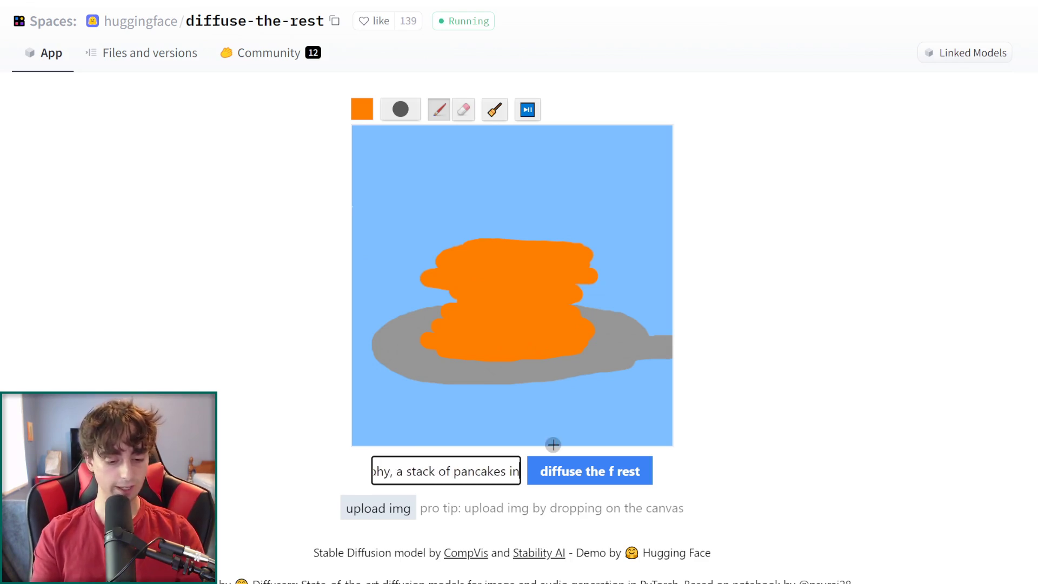
text( a pan a)
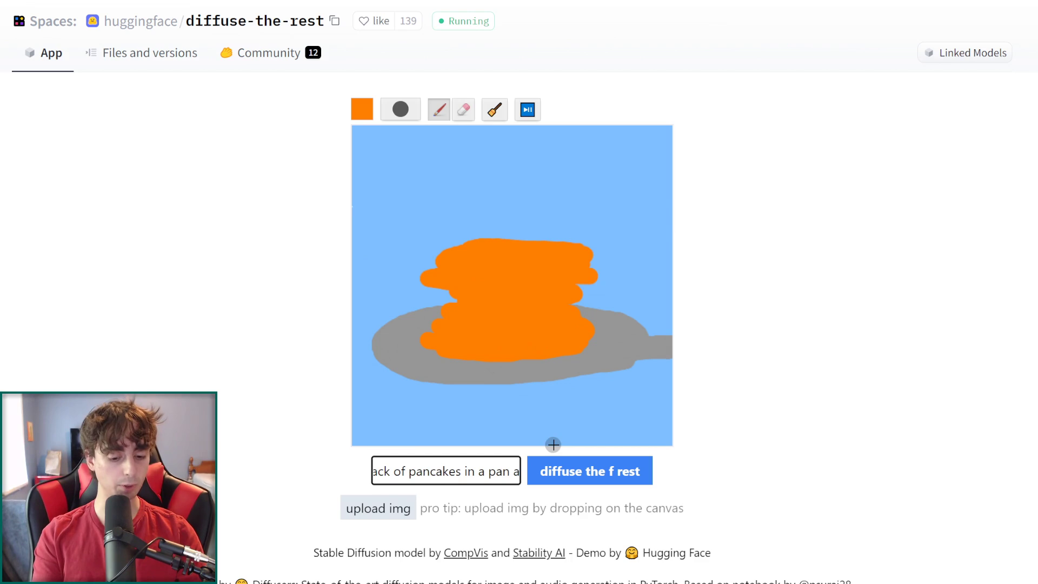
text(gainst a blue background)
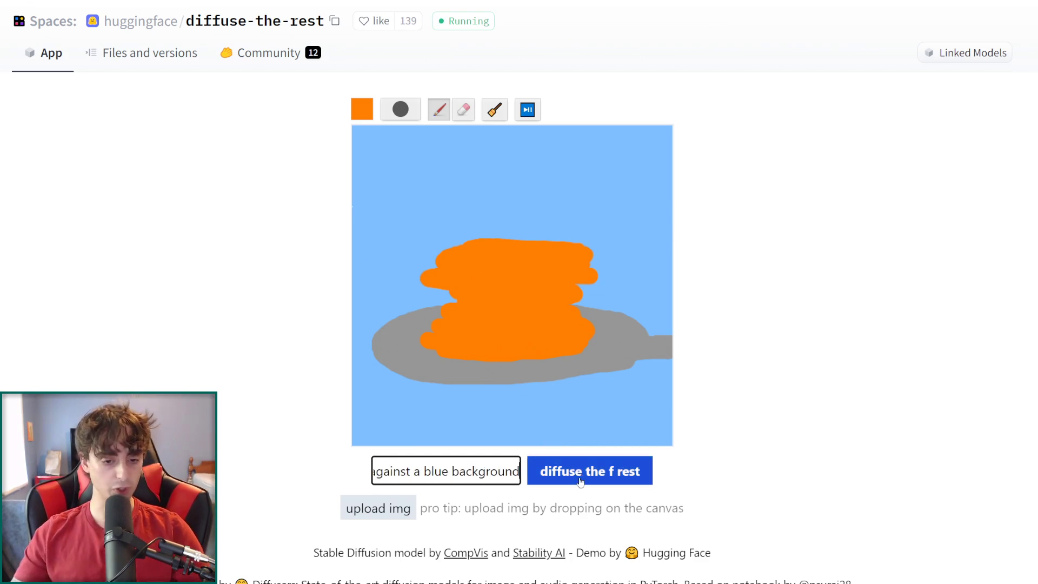
Step: Generate images from the pancake sketch with 'diffuse the f rest'
click(634, 482)
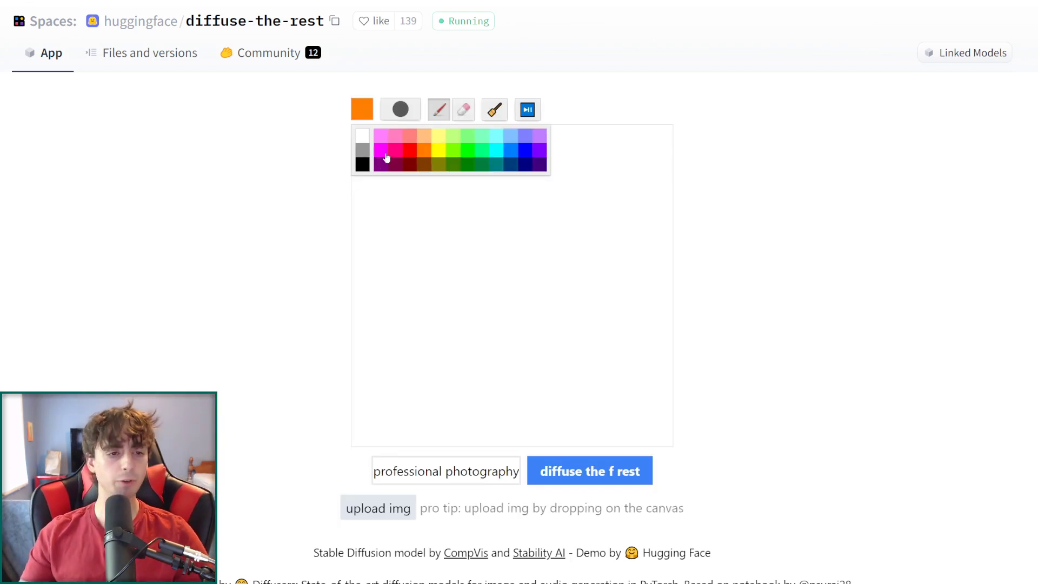
Step: Draw grey storm clouds with yellow lightning streaks beneath them
click(362, 151)
mouse_move(362, 203)
mouse_down()
mouse_move(448, 173)
mouse_move(540, 196)
mouse_move(572, 190)
mouse_move(665, 151)
mouse_move(411, 168)
mouse_move(456, 167)
mouse_up()
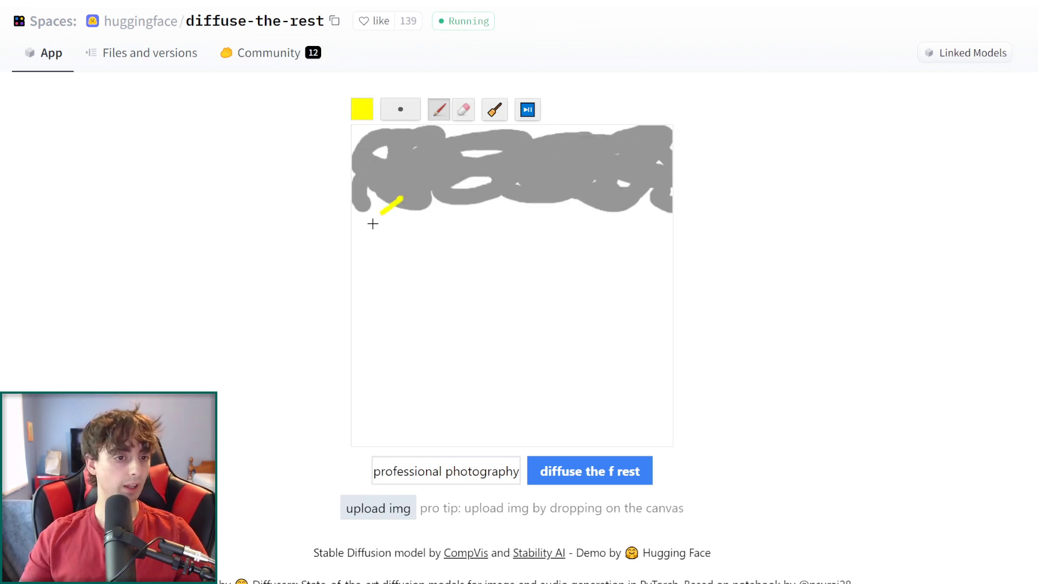
mouse_move(370, 222)
mouse_down()
mouse_move(421, 241)
mouse_move(368, 283)
mouse_move(409, 268)
mouse_up()
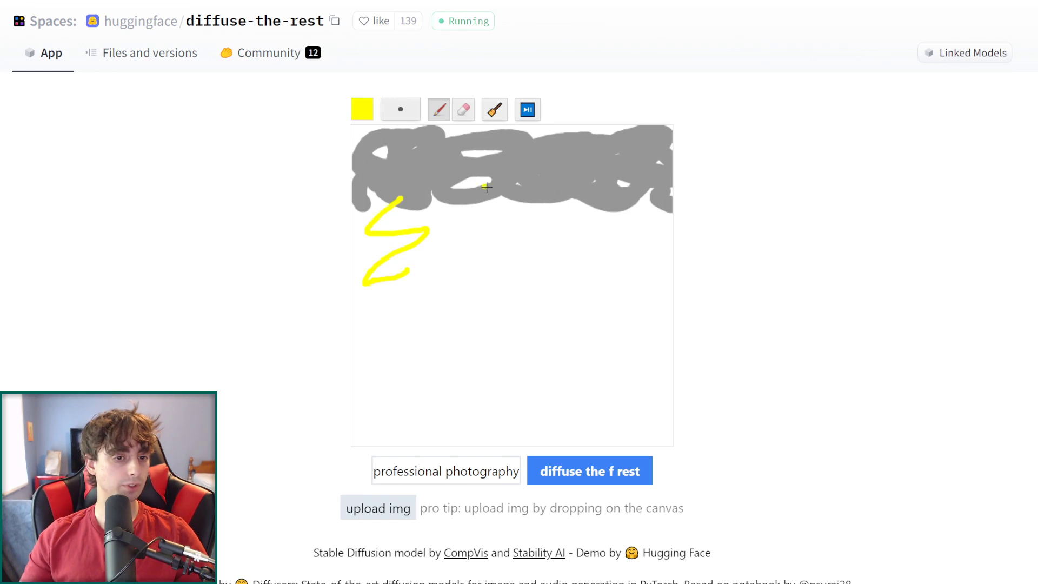
mouse_move(487, 187)
mouse_down()
mouse_move(498, 246)
mouse_move(475, 325)
mouse_up()
drag(562, 191, 574, 316)
mouse_move(618, 178)
mouse_down()
mouse_move(647, 233)
mouse_move(661, 304)
mouse_up()
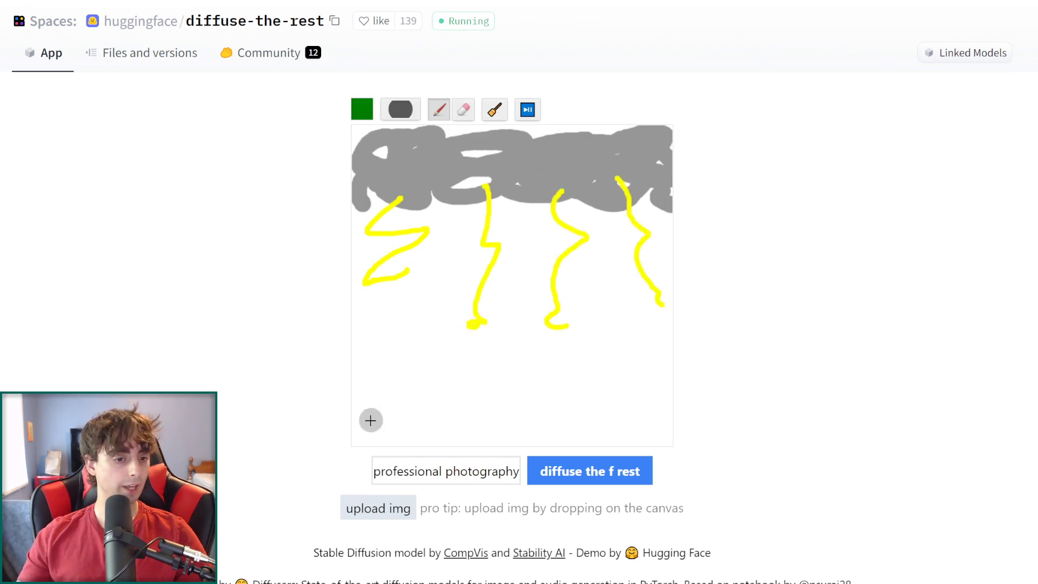
Step: Paint green ground along the bottom and purple sky up to the clouds
mouse_move(371, 420)
mouse_down()
mouse_move(563, 417)
mouse_move(373, 432)
mouse_move(666, 427)
mouse_move(478, 404)
mouse_move(373, 405)
mouse_up()
mouse_move(359, 361)
mouse_down()
mouse_move(670, 374)
mouse_move(407, 355)
mouse_move(436, 259)
mouse_move(444, 296)
mouse_move(375, 292)
mouse_move(410, 254)
mouse_up()
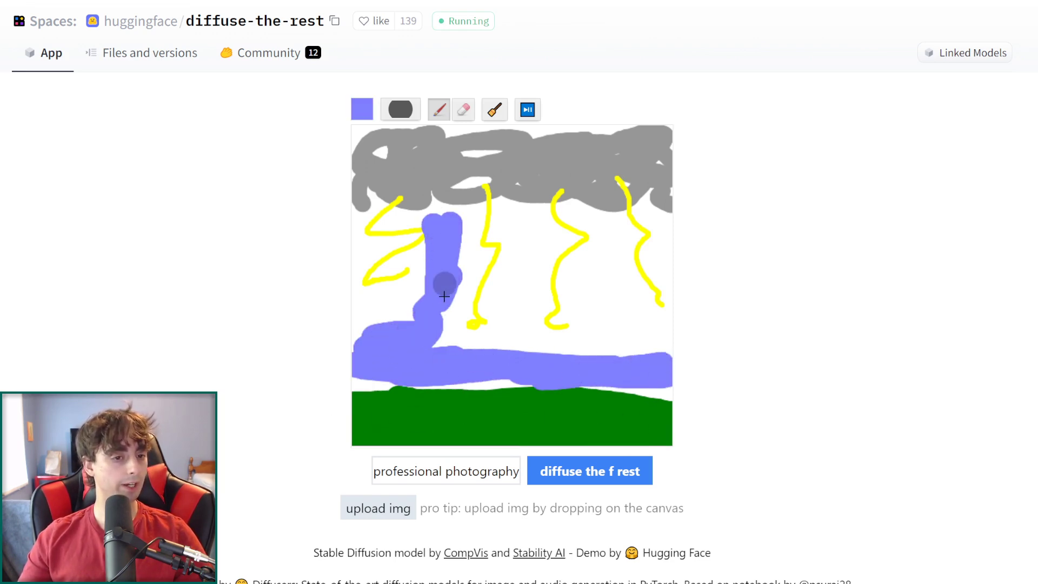
mouse_move(508, 216)
mouse_down()
mouse_move(533, 250)
mouse_move(519, 285)
mouse_move(530, 308)
mouse_move(521, 294)
mouse_move(498, 338)
mouse_move(444, 313)
mouse_move(470, 232)
mouse_up()
mouse_move(611, 323)
mouse_down()
mouse_move(614, 347)
mouse_move(655, 344)
mouse_move(600, 274)
mouse_move(585, 281)
mouse_move(591, 222)
mouse_move(671, 357)
mouse_move(610, 317)
mouse_up()
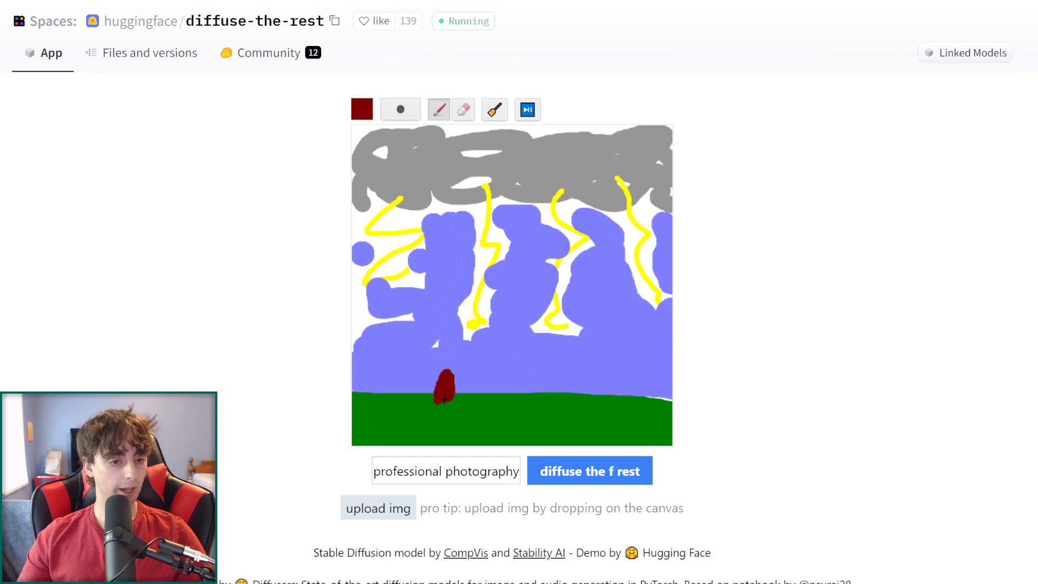
drag(444, 387, 444, 406)
Step: Add two dark red figures on the ground, select the old prompt, and generate
drag(504, 372, 510, 403)
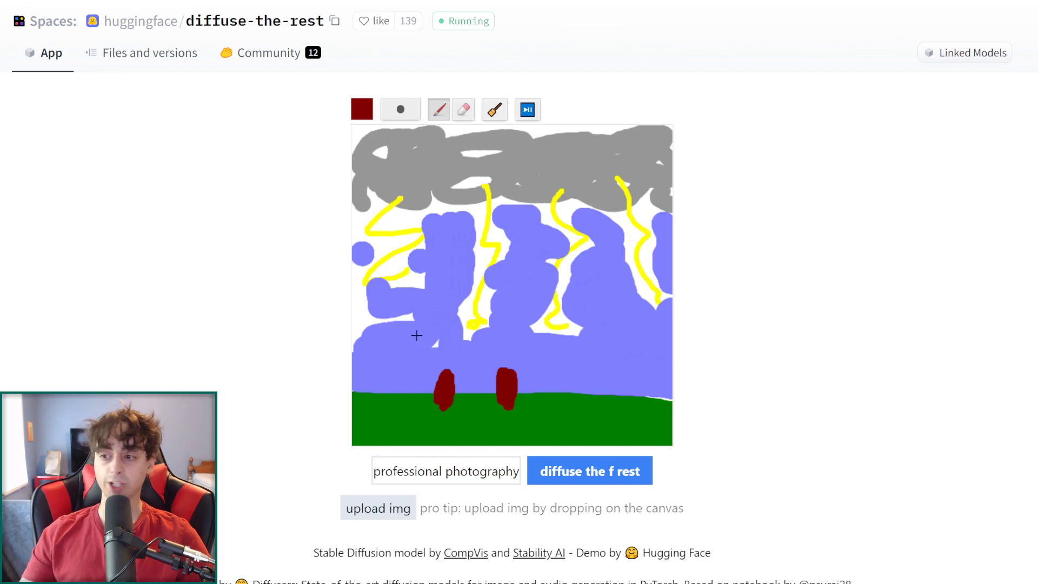
drag(374, 471, 799, 480)
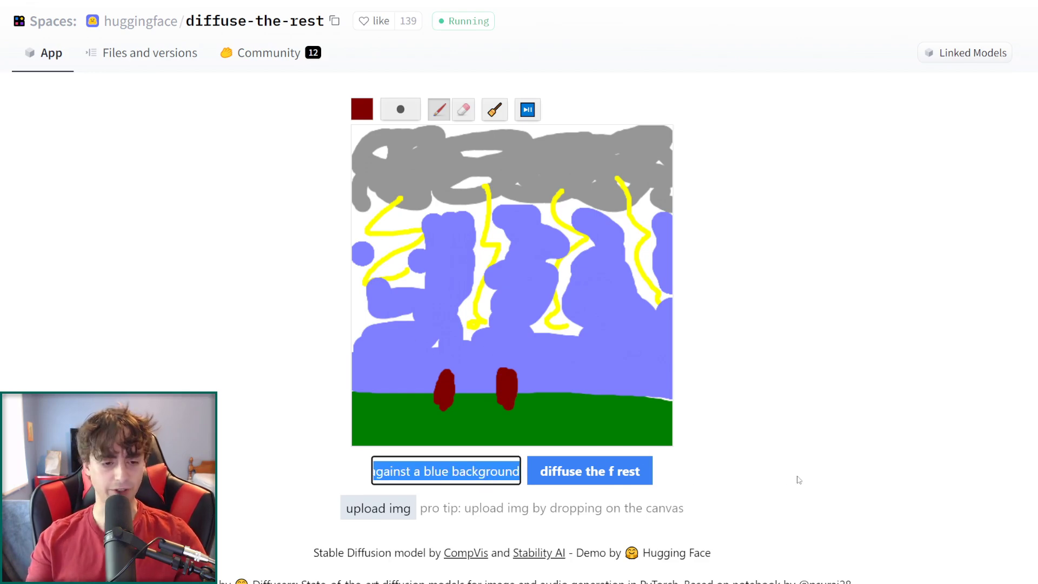
key(Return)
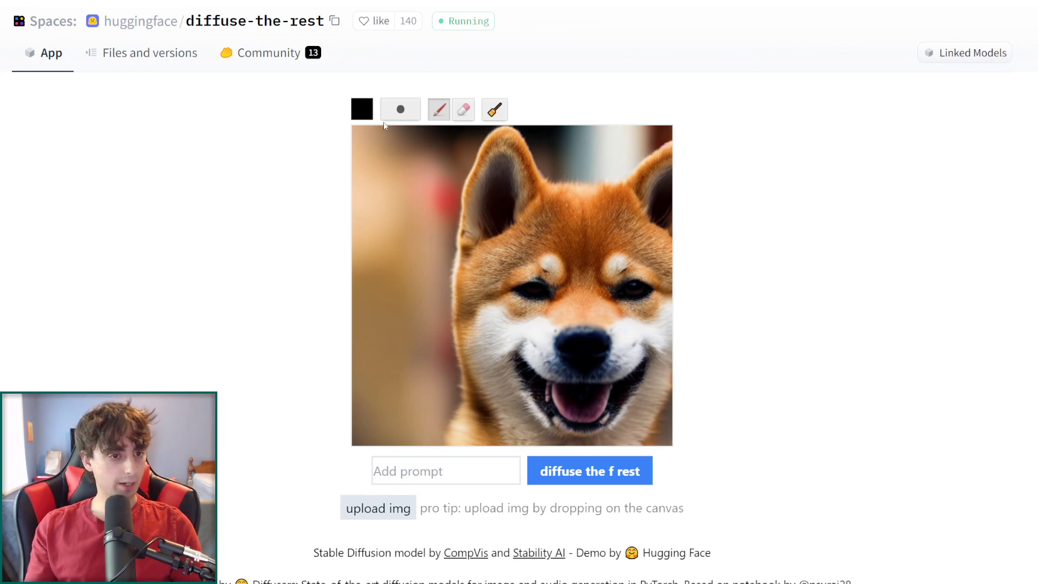
Step: Show the brush colour palette over the Shiba photo
click(369, 110)
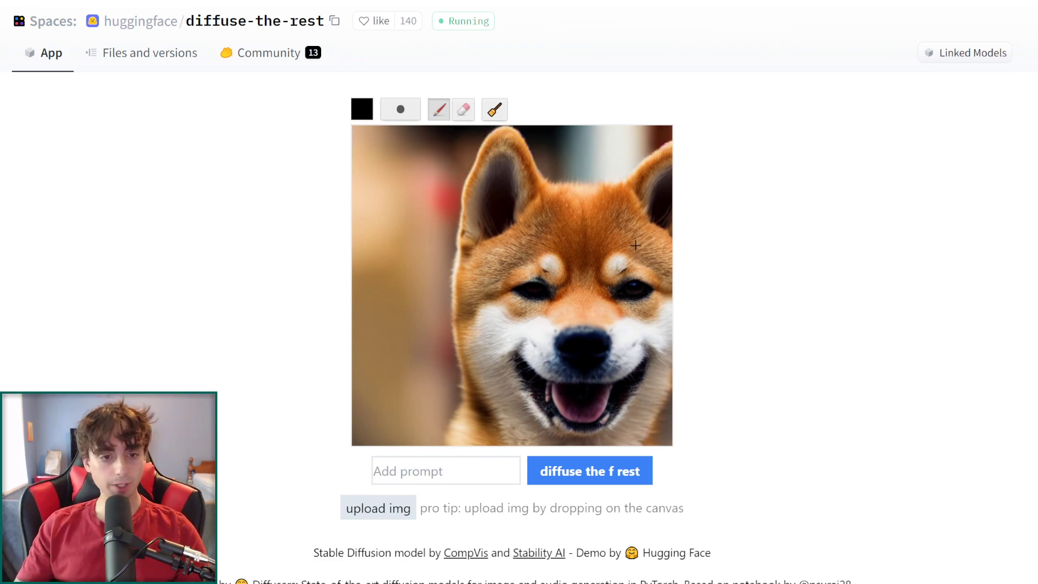
Step: Paint a black top hat on the dog's head with a grey outline
mouse_move(596, 222)
mouse_down()
mouse_move(557, 202)
mouse_move(607, 212)
mouse_move(608, 193)
mouse_move(573, 192)
mouse_move(619, 184)
mouse_move(568, 181)
mouse_move(626, 186)
mouse_move(634, 197)
mouse_move(543, 195)
mouse_move(552, 126)
mouse_move(643, 162)
mouse_move(641, 127)
mouse_move(587, 133)
mouse_move(532, 173)
mouse_move(532, 130)
mouse_move(540, 214)
mouse_move(522, 208)
mouse_move(670, 221)
mouse_up()
mouse_move(551, 219)
mouse_down()
mouse_move(503, 221)
mouse_move(499, 203)
mouse_move(525, 200)
mouse_move(529, 128)
mouse_up()
mouse_move(551, 220)
mouse_down()
mouse_move(666, 218)
mouse_move(665, 188)
mouse_move(647, 188)
mouse_move(644, 173)
mouse_move(657, 127)
mouse_up()
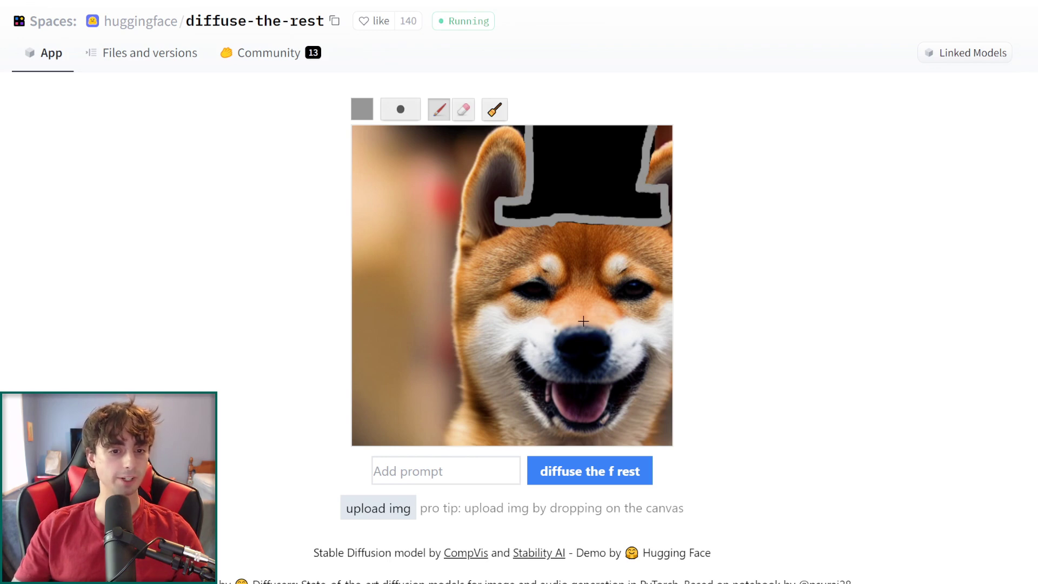
Step: Draw a yellow monocle around the dog's left eye with a dotted chain below
mouse_move(519, 323)
mouse_down()
mouse_move(496, 301)
mouse_move(541, 251)
mouse_move(575, 275)
mouse_move(553, 313)
mouse_move(516, 323)
mouse_up()
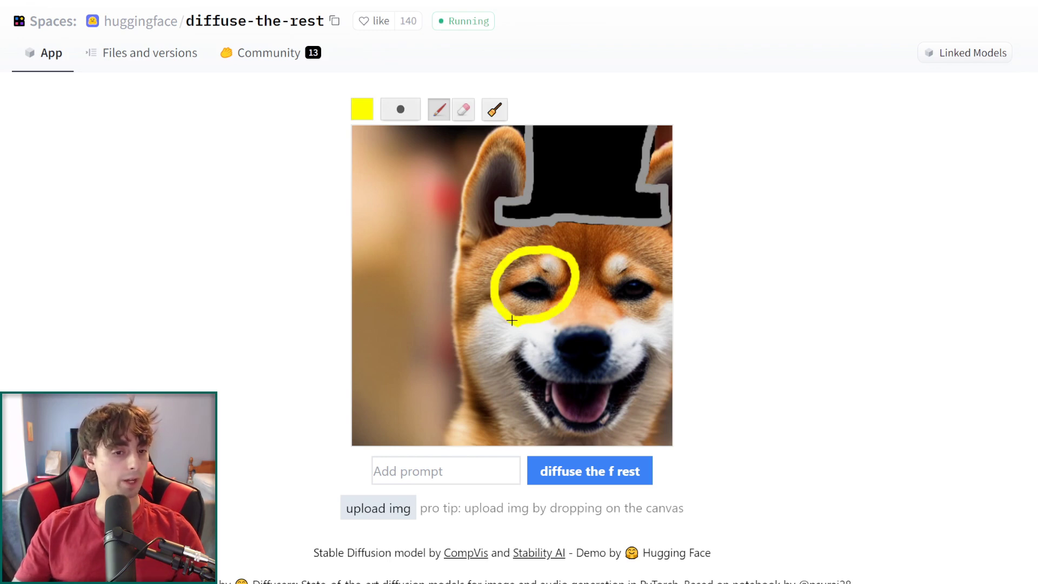
click(490, 327)
click(483, 350)
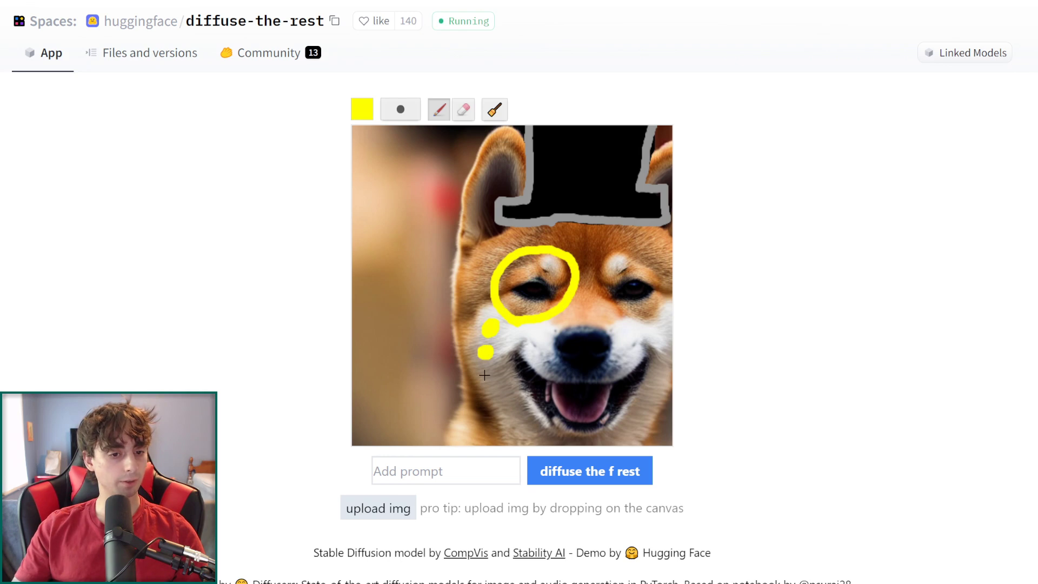
click(490, 376)
click(499, 397)
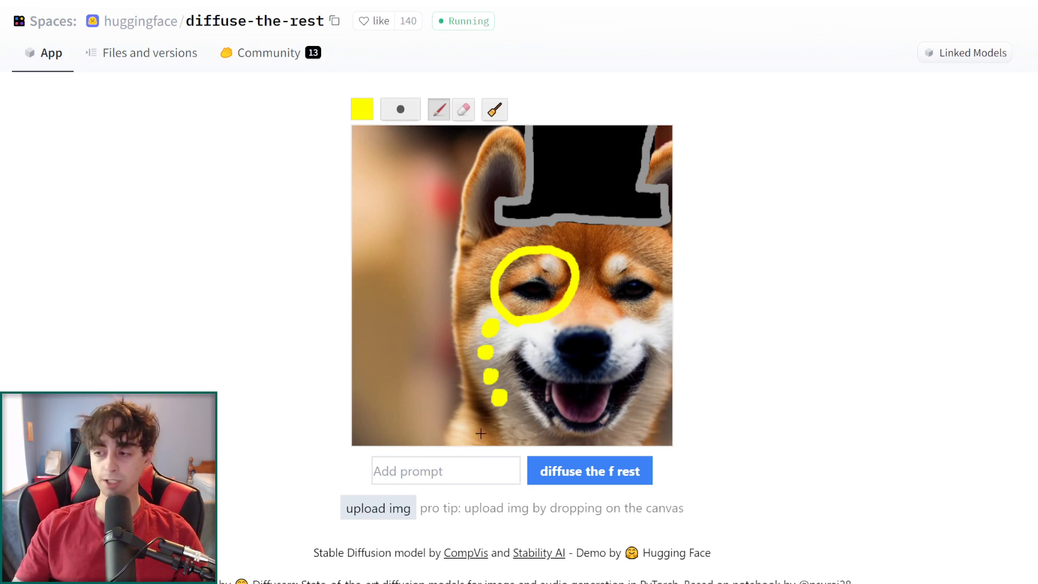
click(411, 471)
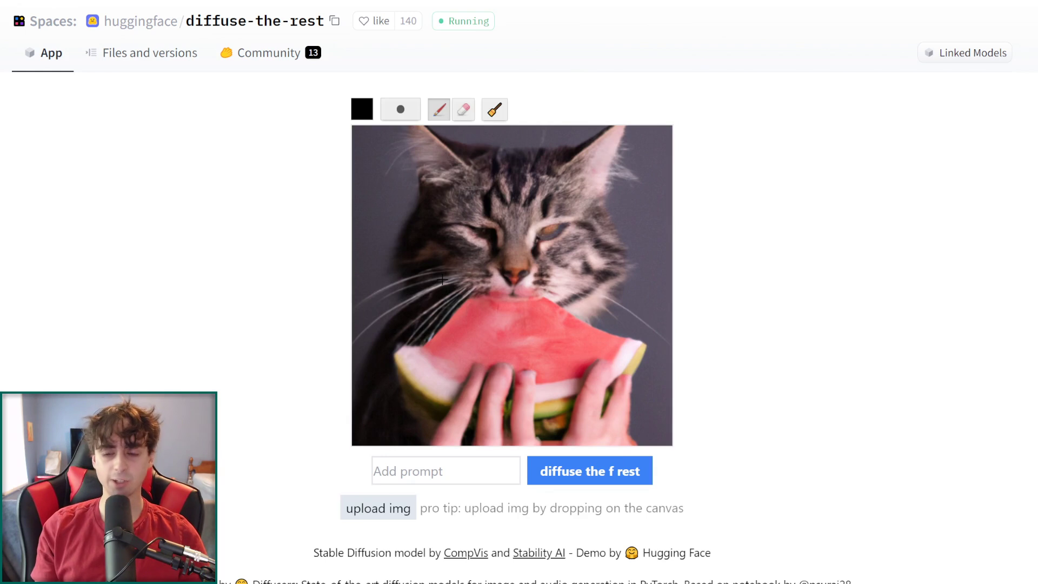
Step: Start a prompt for the cat photo, then reload the page to clear the canvas
click(454, 476)
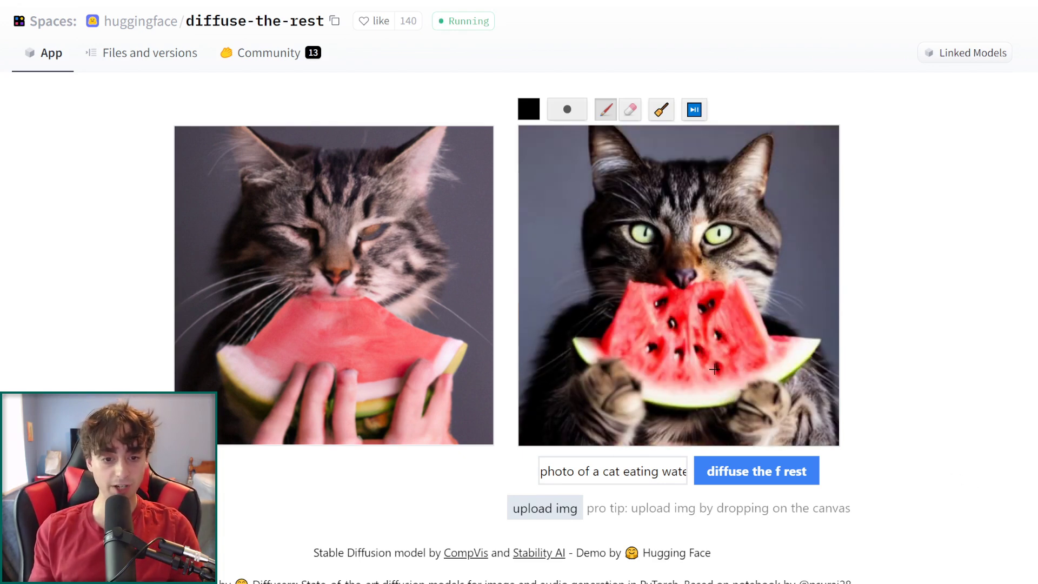
key(F5)
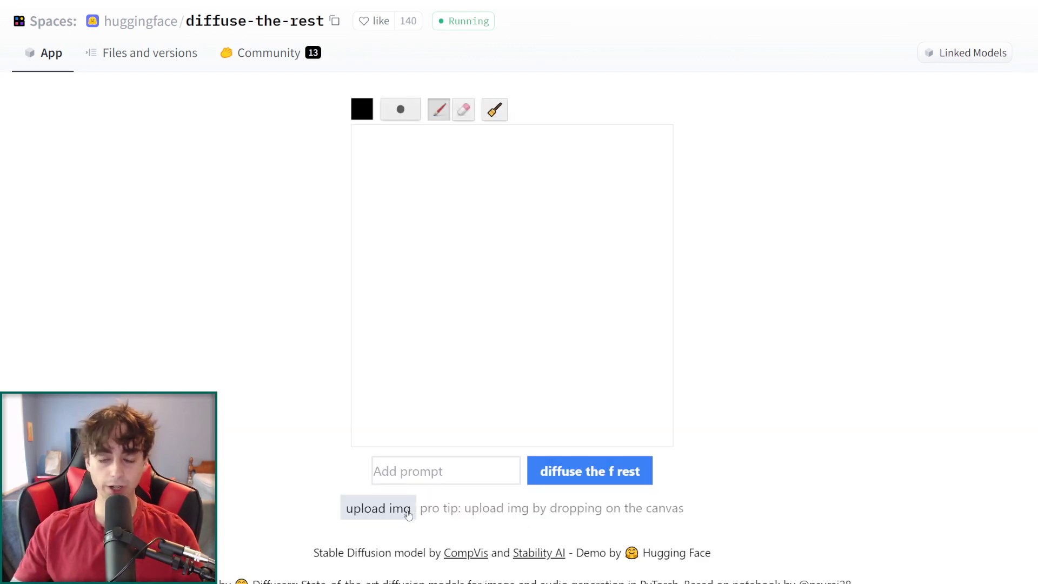
Step: Upload the Mario picture and diffuse it with the prompt 'mario if he was a real person'
click(401, 517)
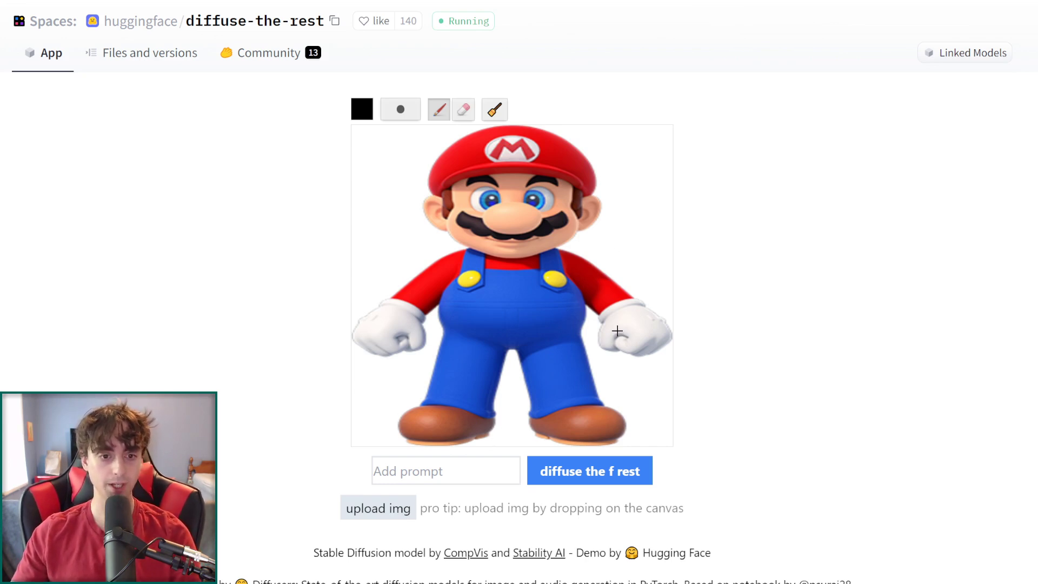
click(470, 459)
text(mario if he)
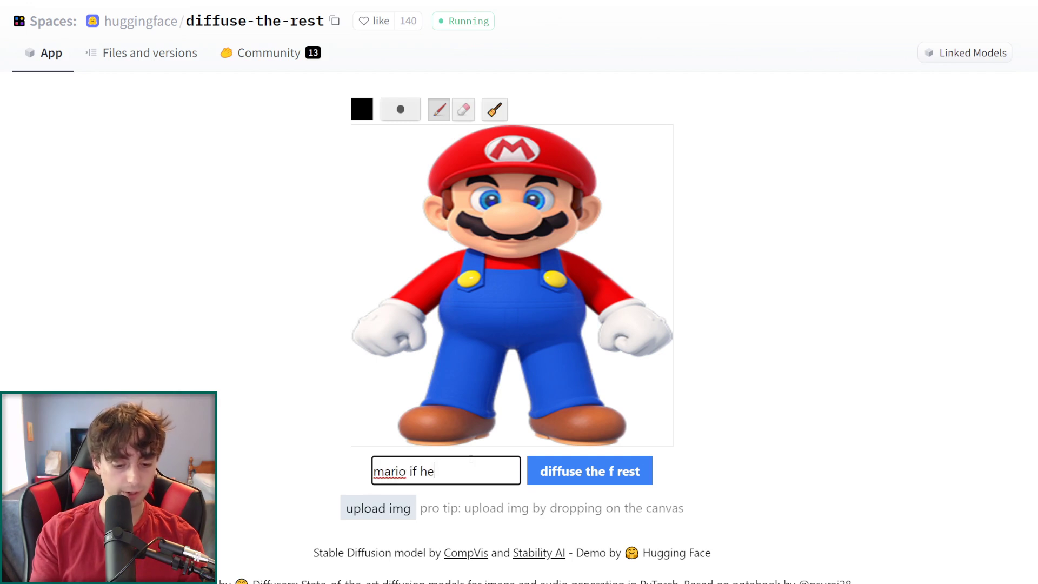
text( was a real person)
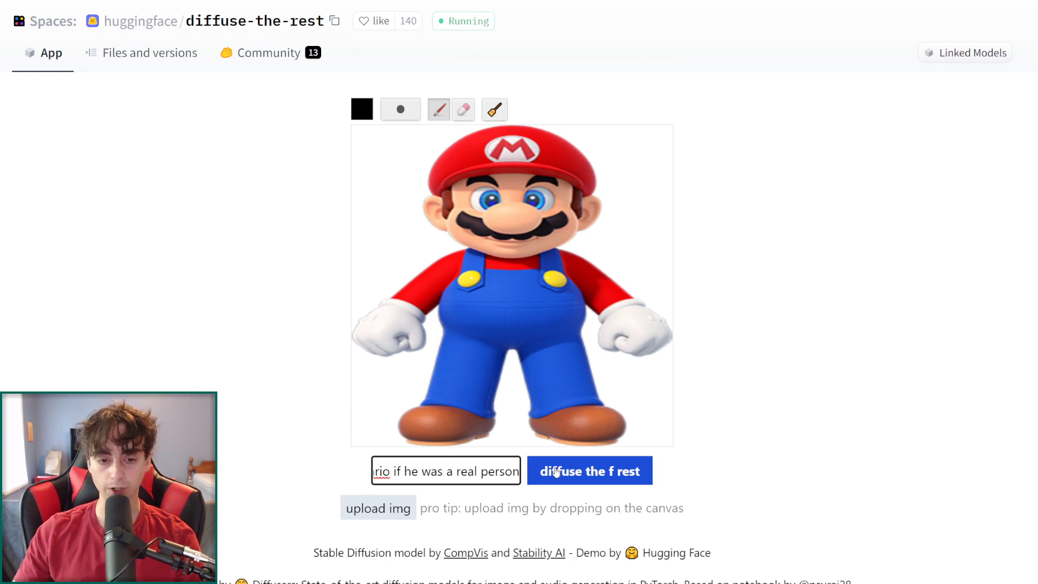
click(557, 472)
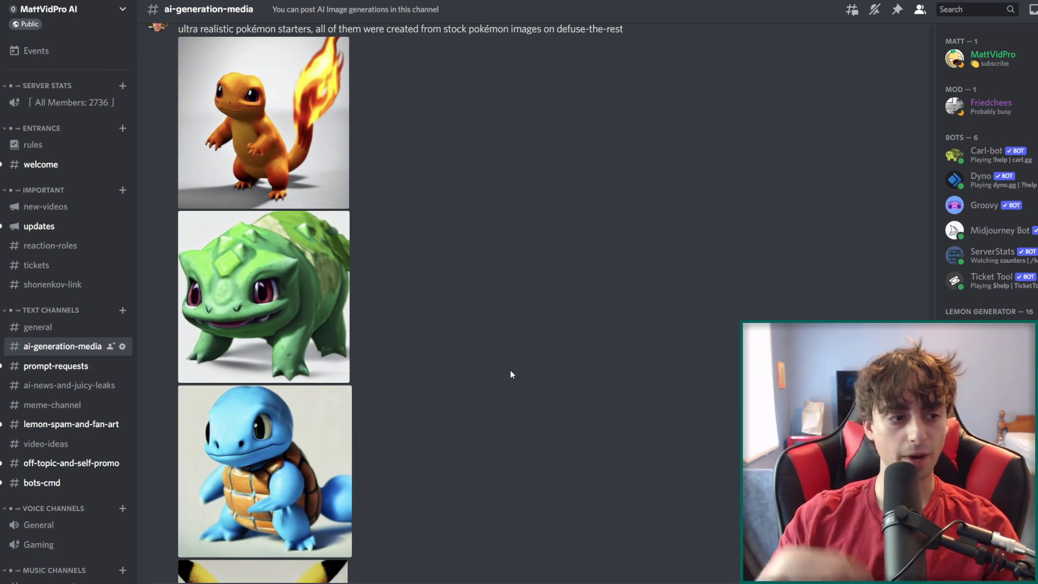
Step: Preview the realistic Charmander, Bulbasaur, Squirtle and Pikachu starter images one by one
scroll(277, 191, up, 1)
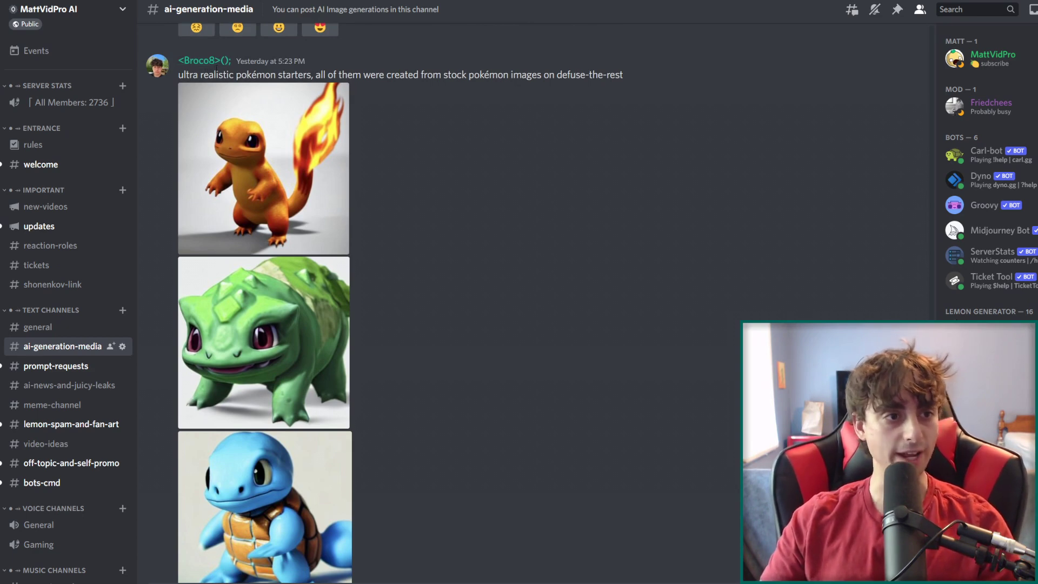
click(324, 233)
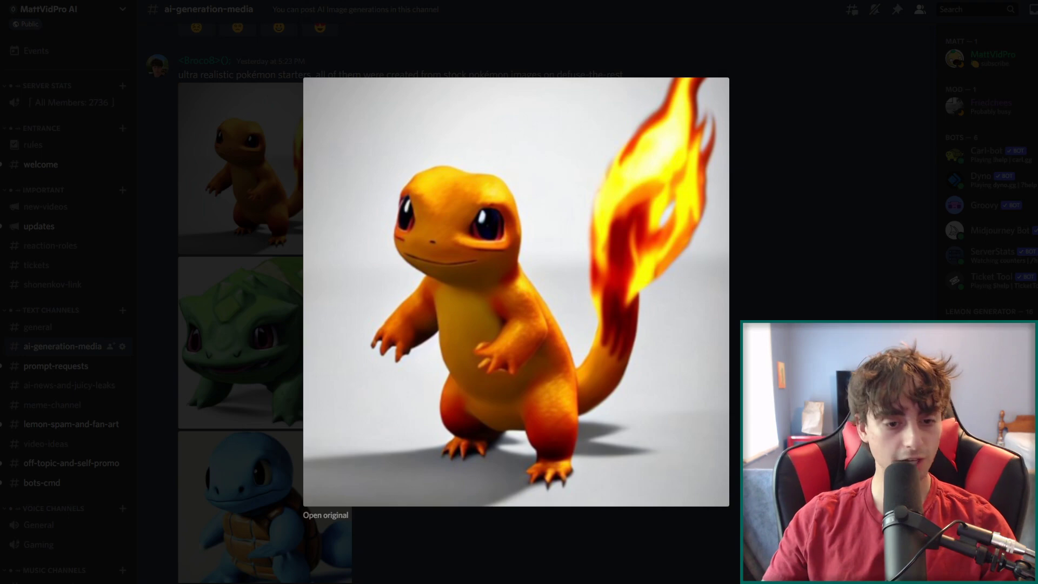
key(Escape)
click(240, 342)
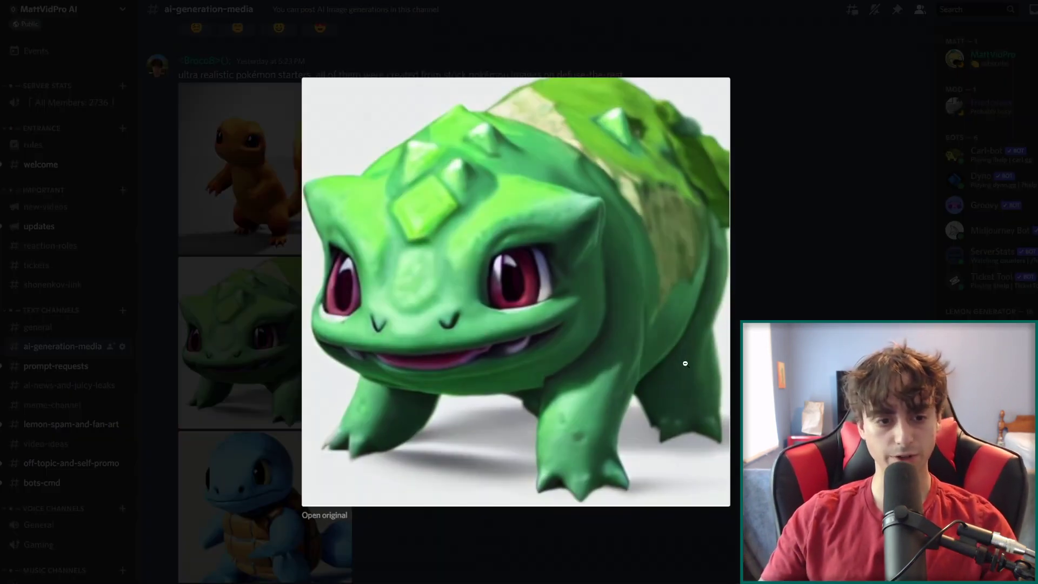
key(Right)
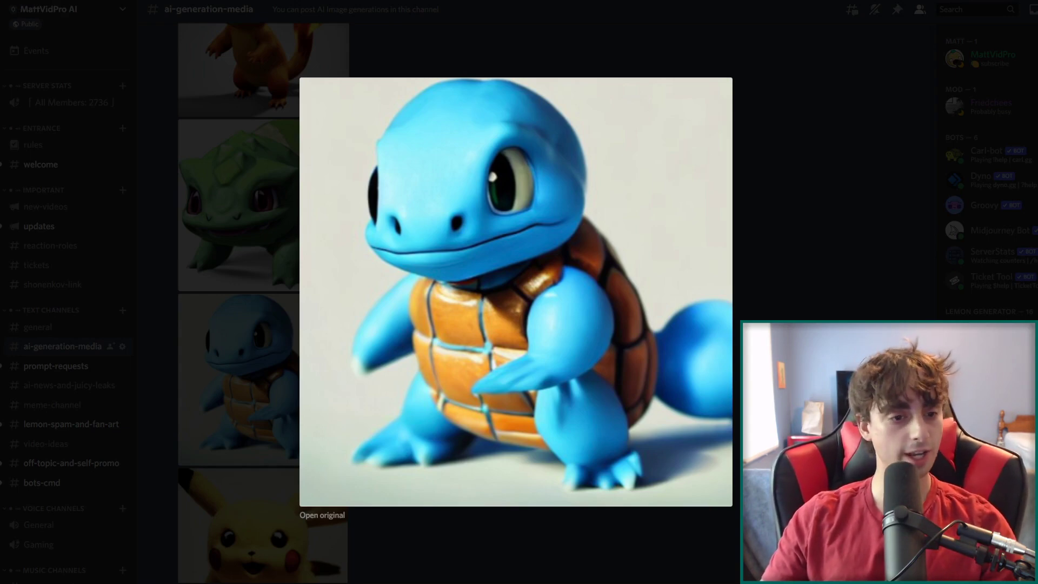
key(Escape)
click(294, 518)
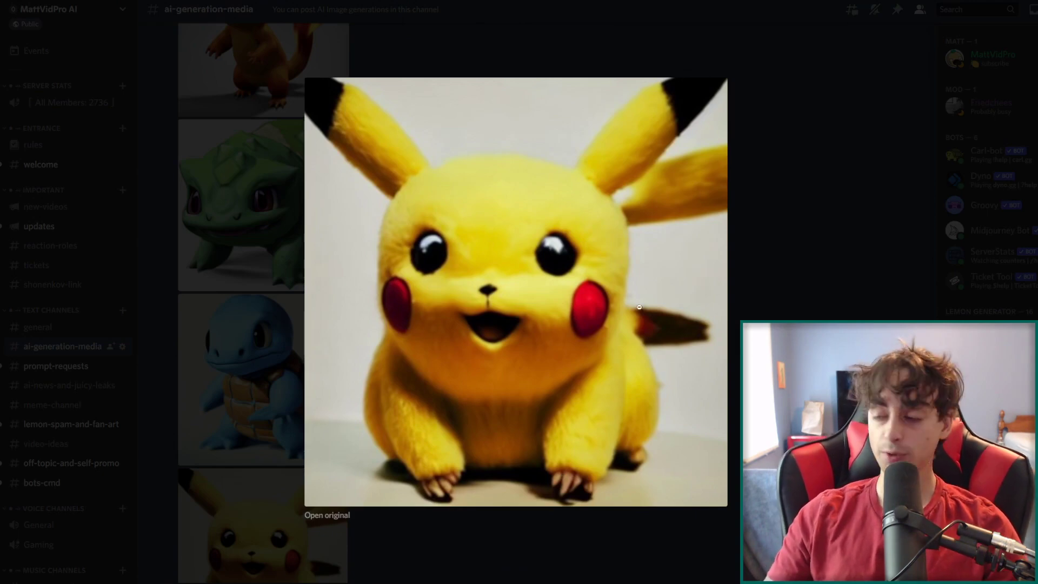
key(Escape)
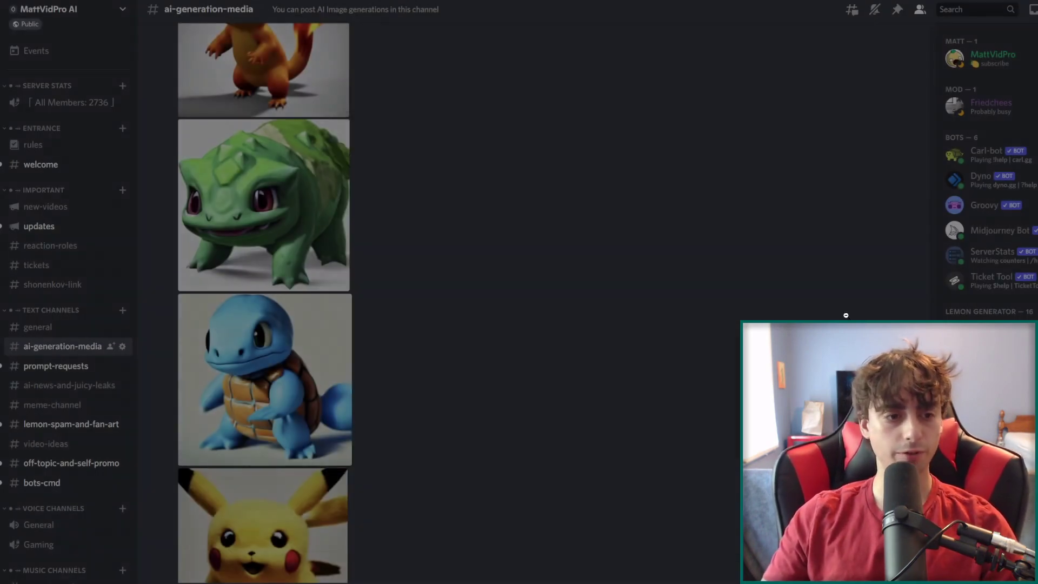
Step: Scroll up to the earlier post and enlarge its stock Pikachu drawing
scroll(565, 311, up, 2)
scroll(563, 312, down, 3)
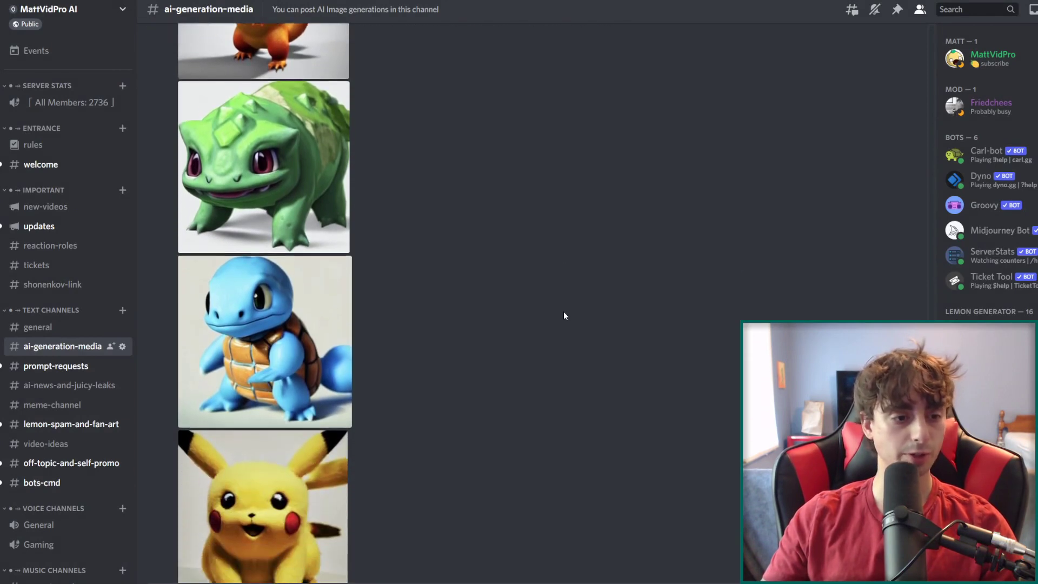
scroll(564, 310, up, 10)
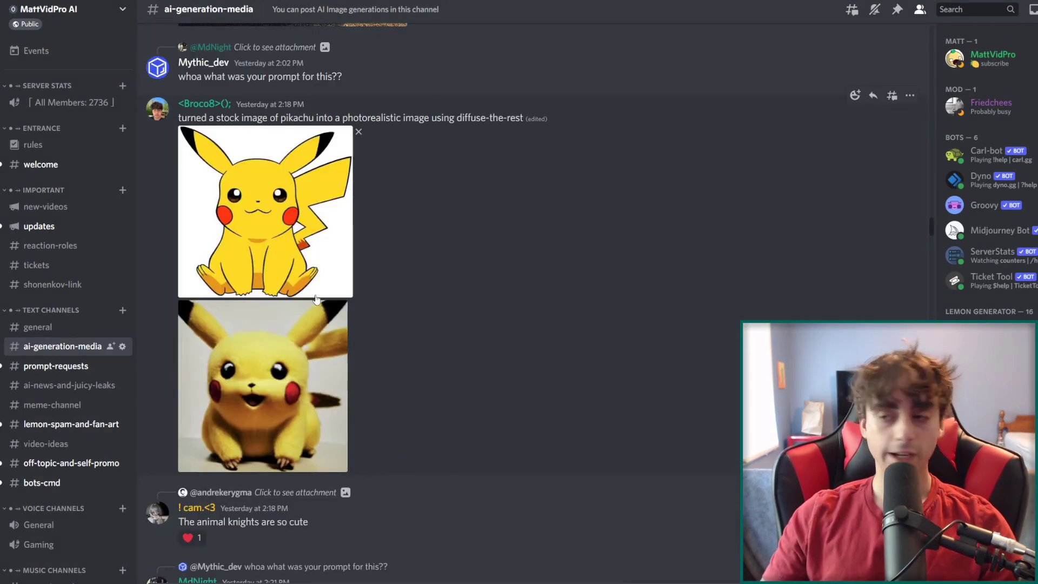
click(295, 244)
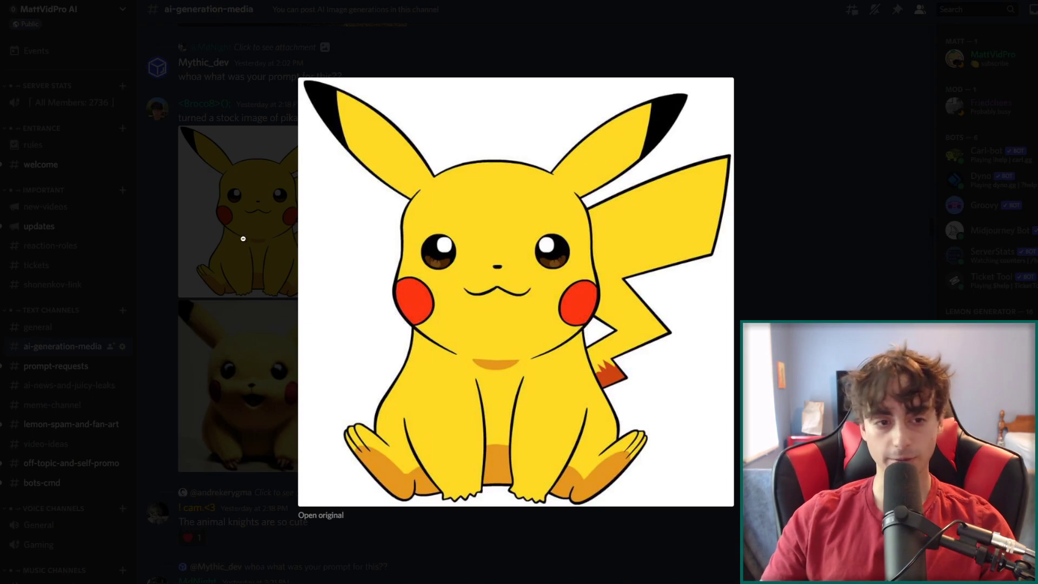
Step: Close the cartoon Pikachu and view its enlarged realistic Pikachu result
click(243, 239)
click(254, 346)
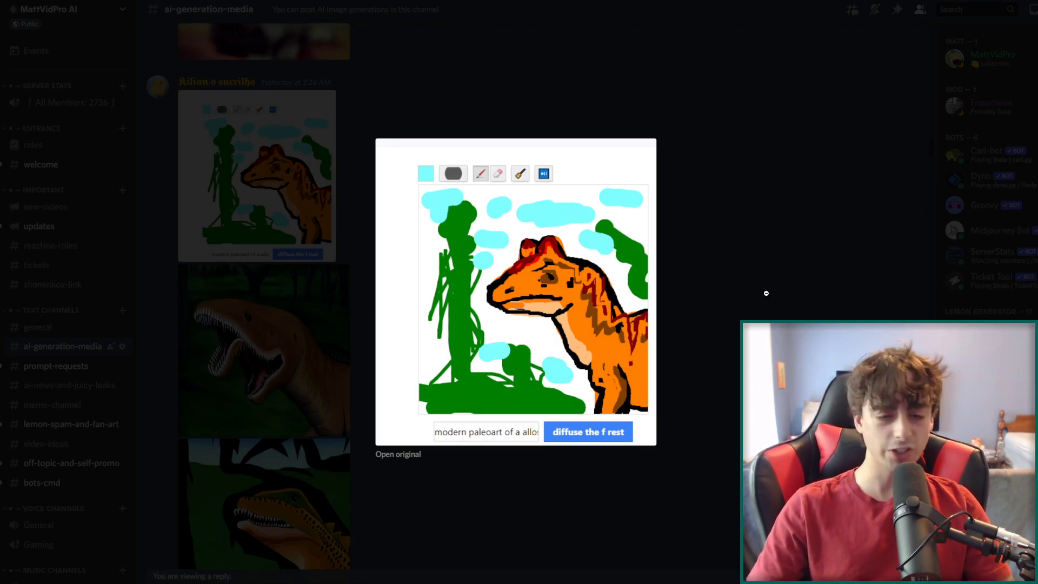
click(739, 271)
scroll(388, 356, down, 8)
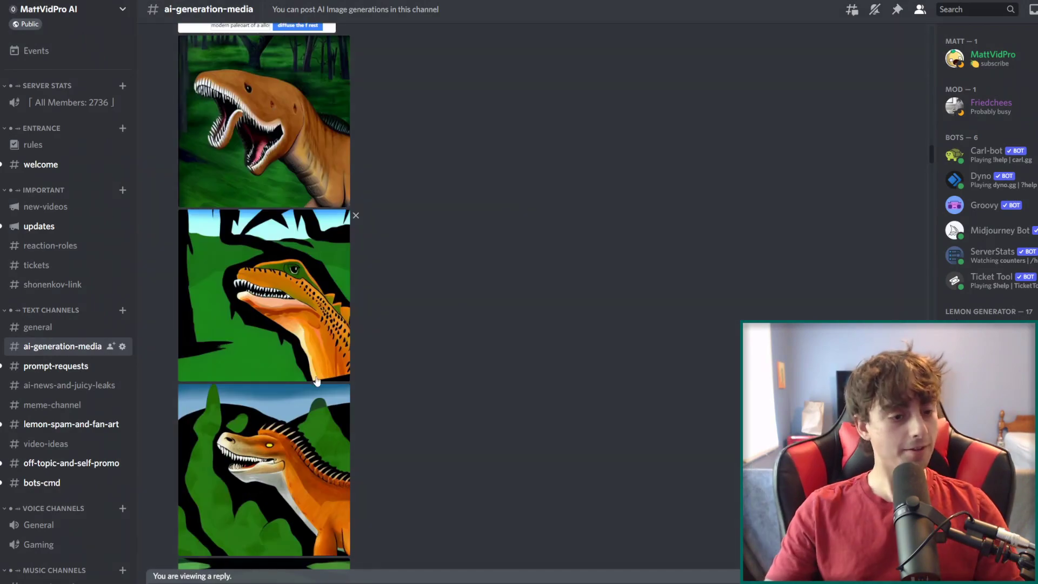
scroll(303, 475, down, 1)
Step: Enlarge the bottom, middle, green and brown dinosaur images, then the 'turned this' landscape drawing
click(303, 475)
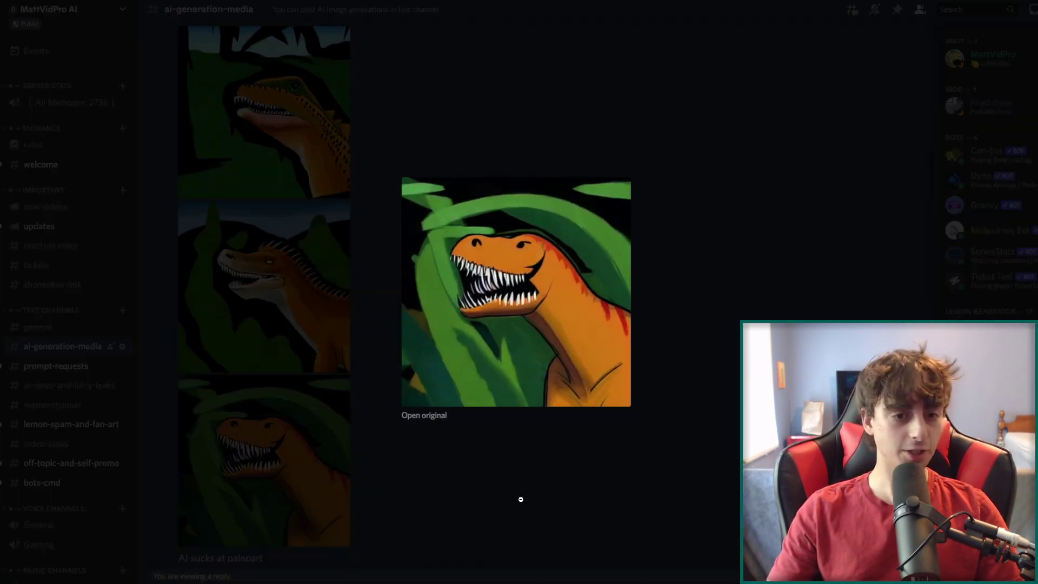
click(519, 495)
click(252, 342)
click(474, 462)
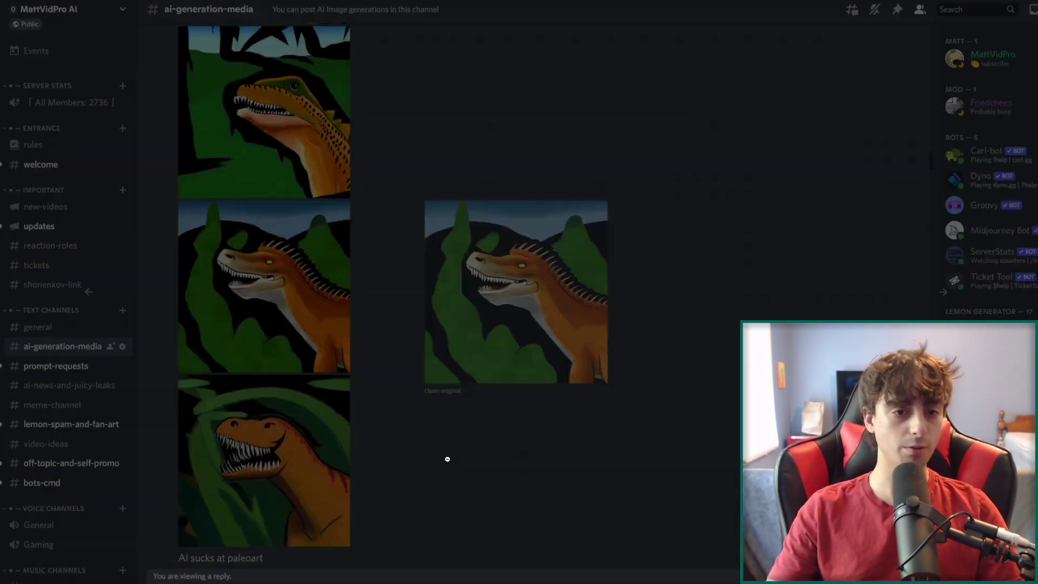
scroll(306, 399, up, 2)
scroll(306, 399, up, 3)
click(308, 335)
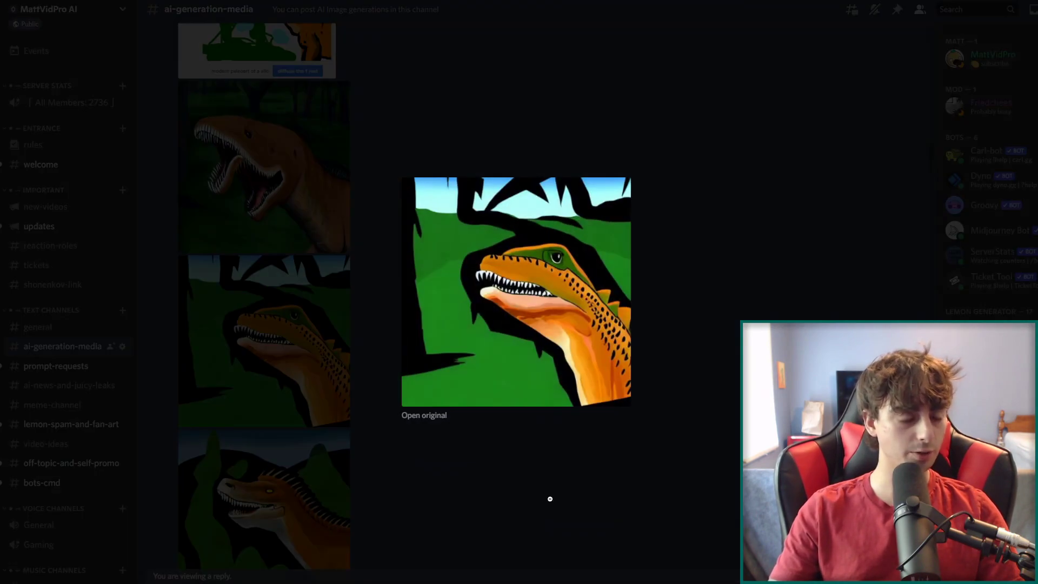
click(550, 498)
click(302, 240)
click(565, 479)
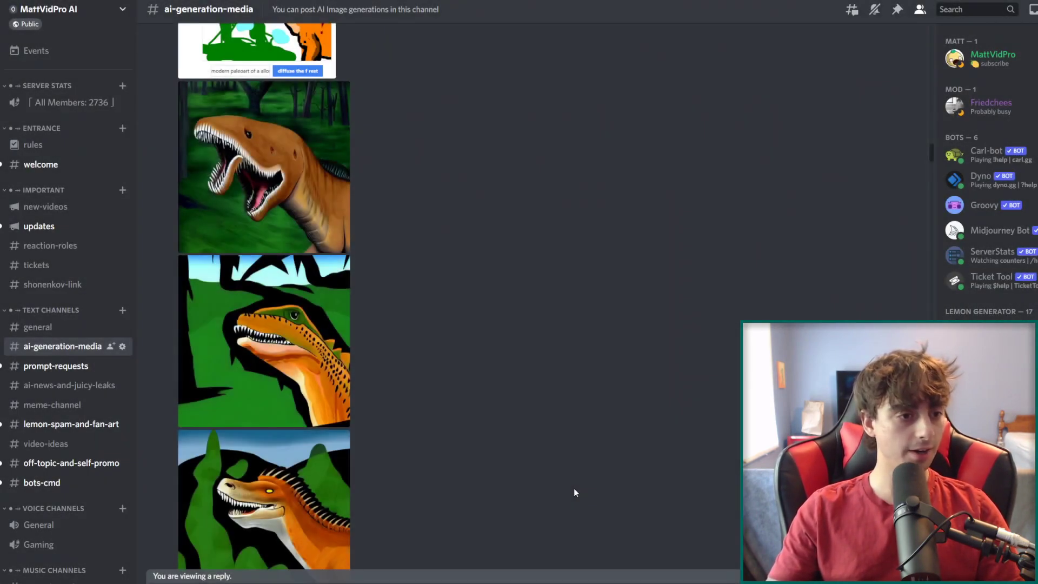
scroll(575, 492, up, 5)
click(264, 238)
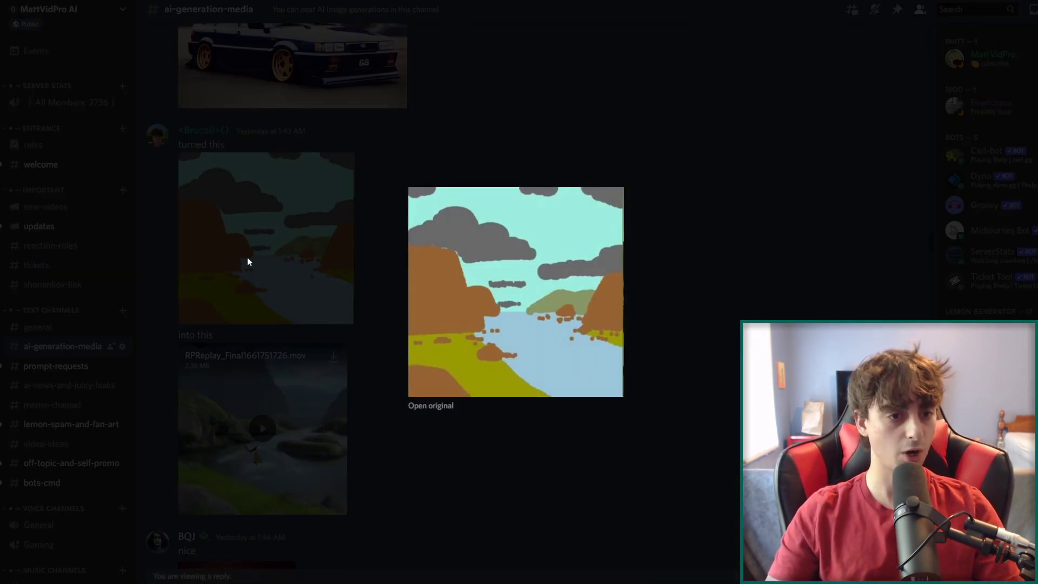
Step: Close the landscape drawing and play the 'into this' river video full screen
click(452, 485)
click(261, 385)
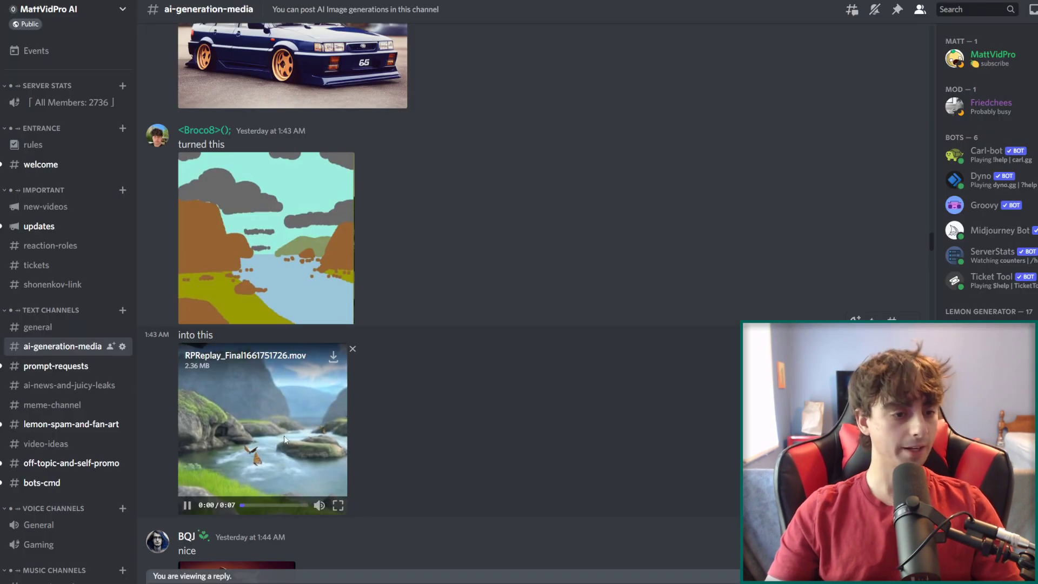
click(338, 501)
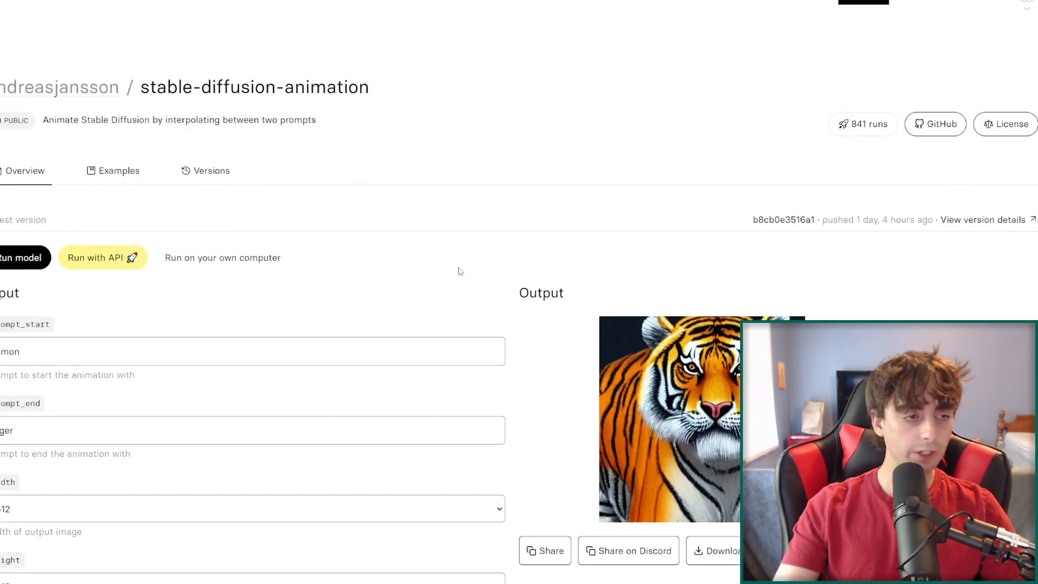
Step: Pause, resume and rewind the lemon-to-tiger animation, pausing it at 0:15
scroll(457, 272, up, 1)
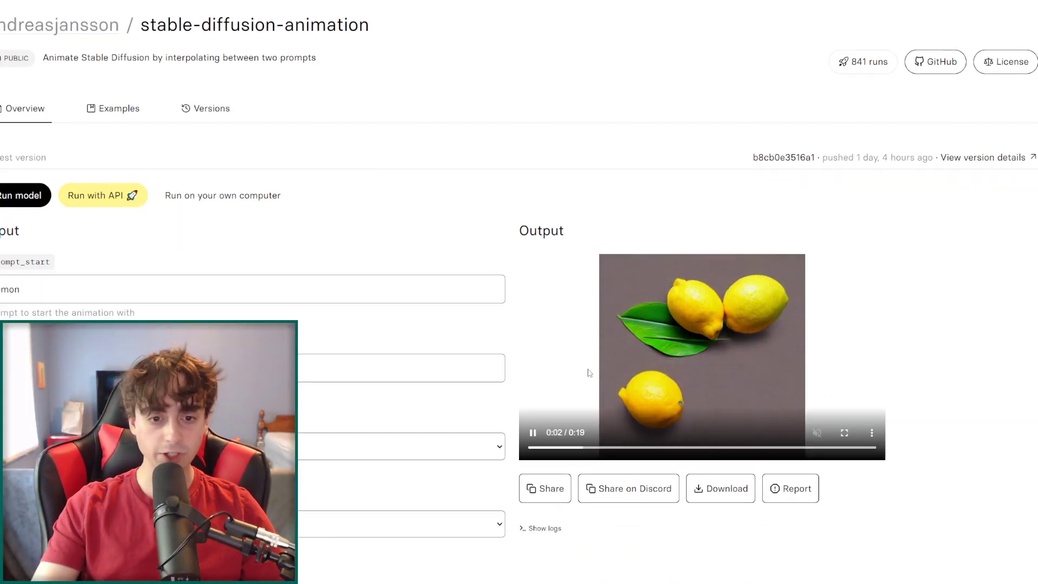
scroll(719, 407, down, 1)
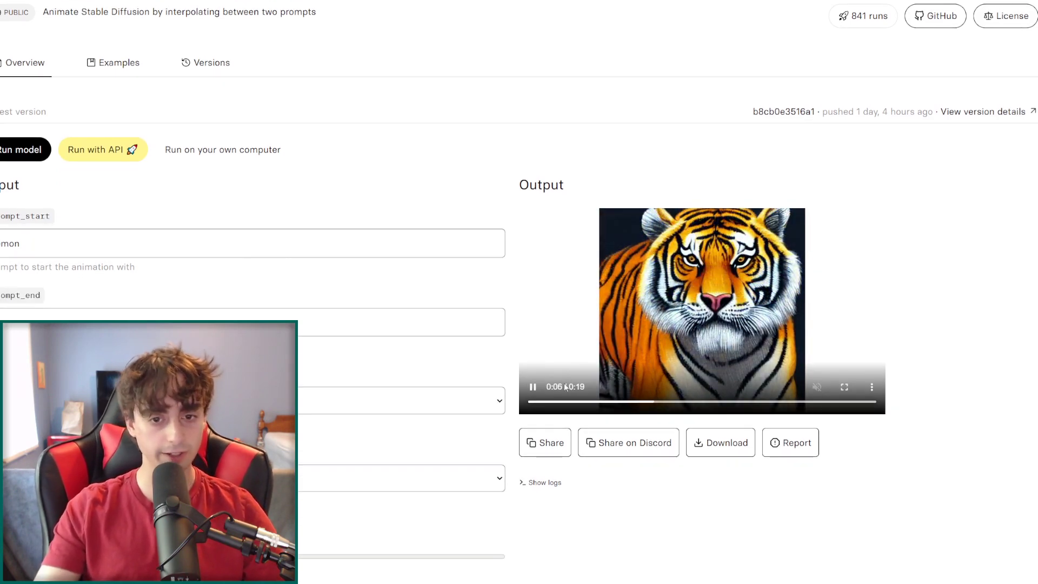
click(547, 386)
scroll(326, 329, down, 2)
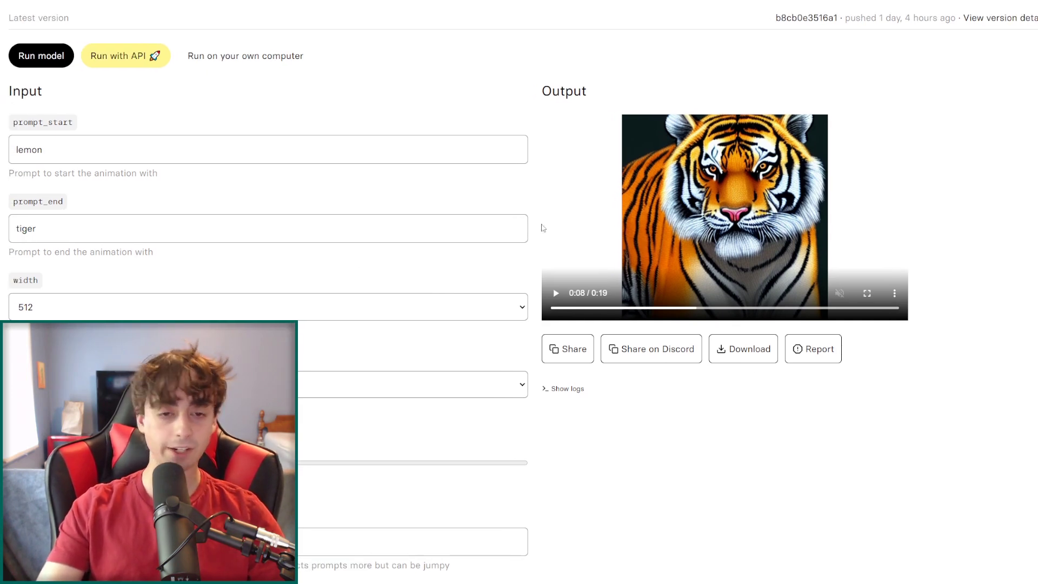
click(557, 293)
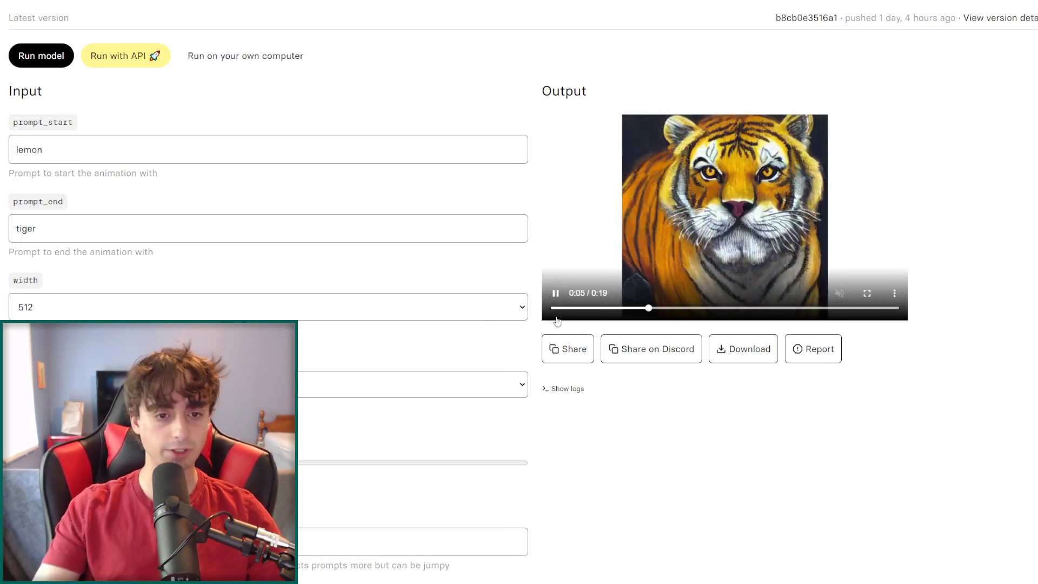
drag(643, 308, 538, 313)
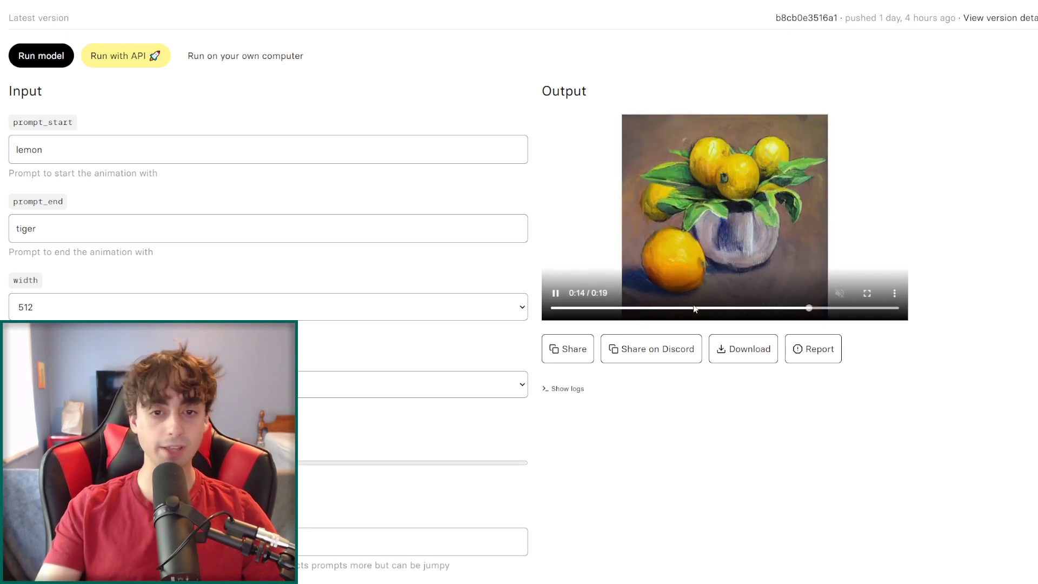
key(space)
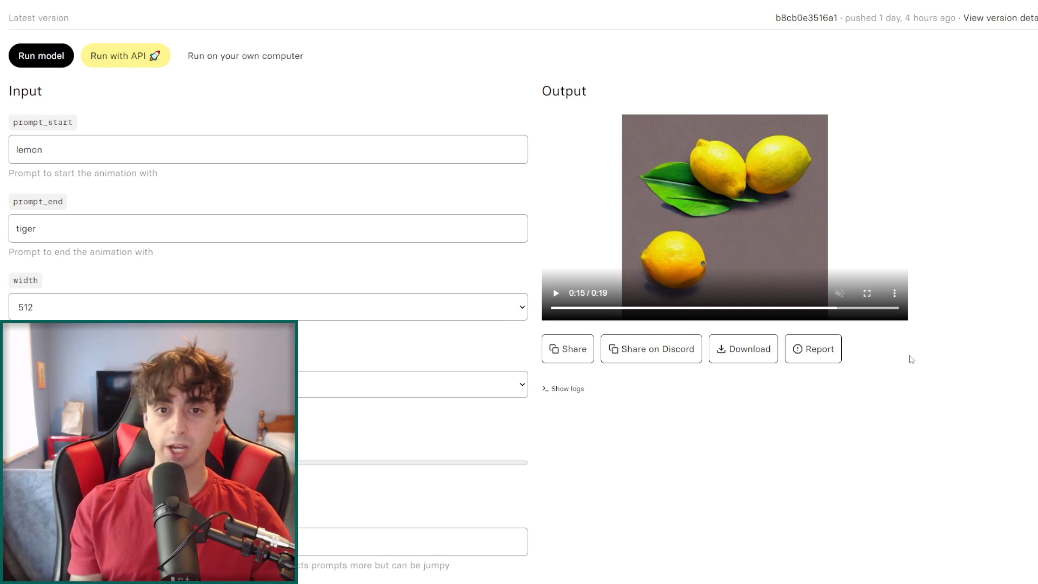
Step: Replay the animation from 0:00 and pause it on the lemons
click(552, 308)
click(556, 294)
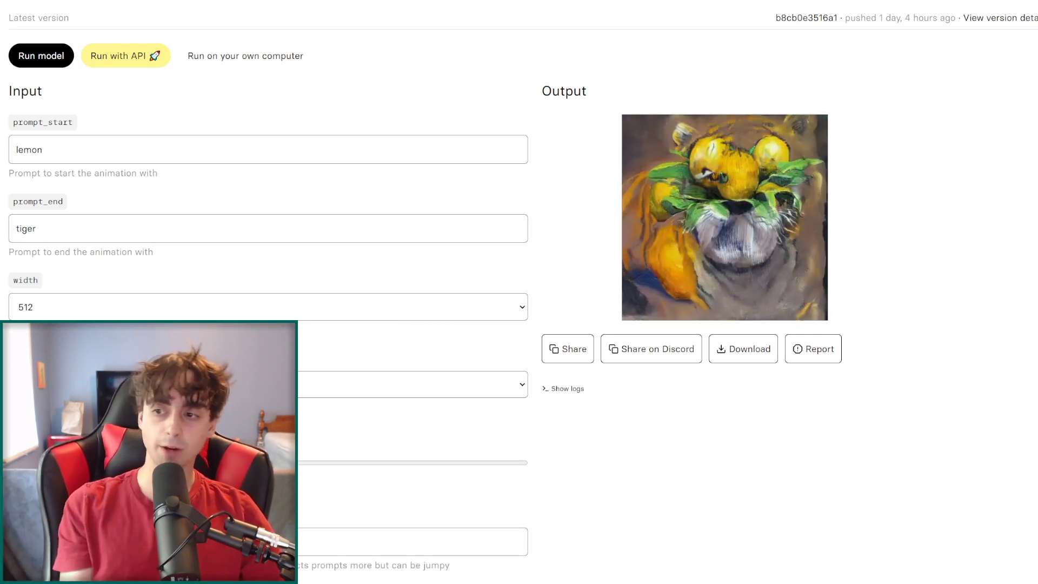
mouse_move(555, 306)
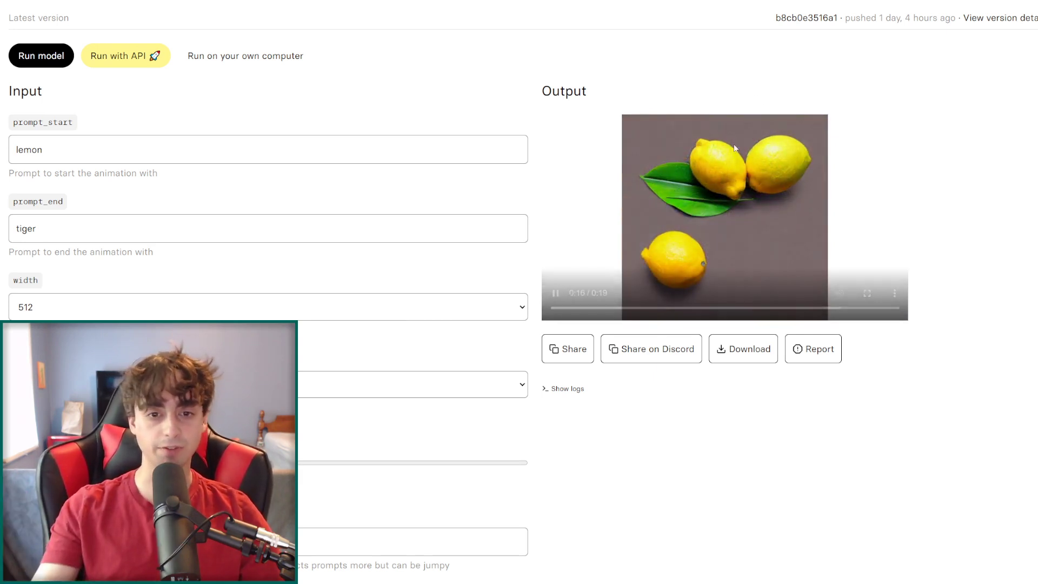
click(555, 295)
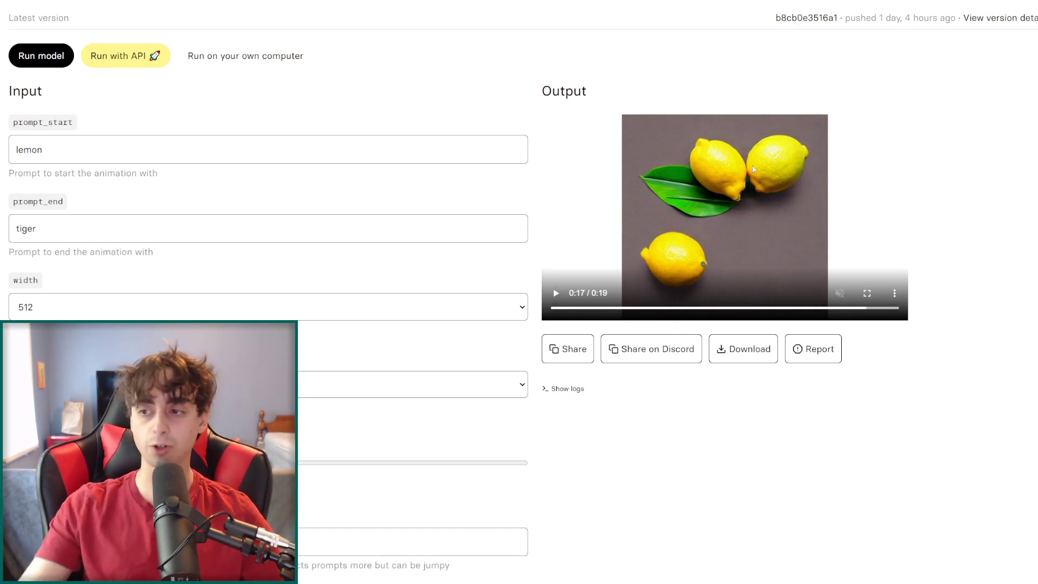